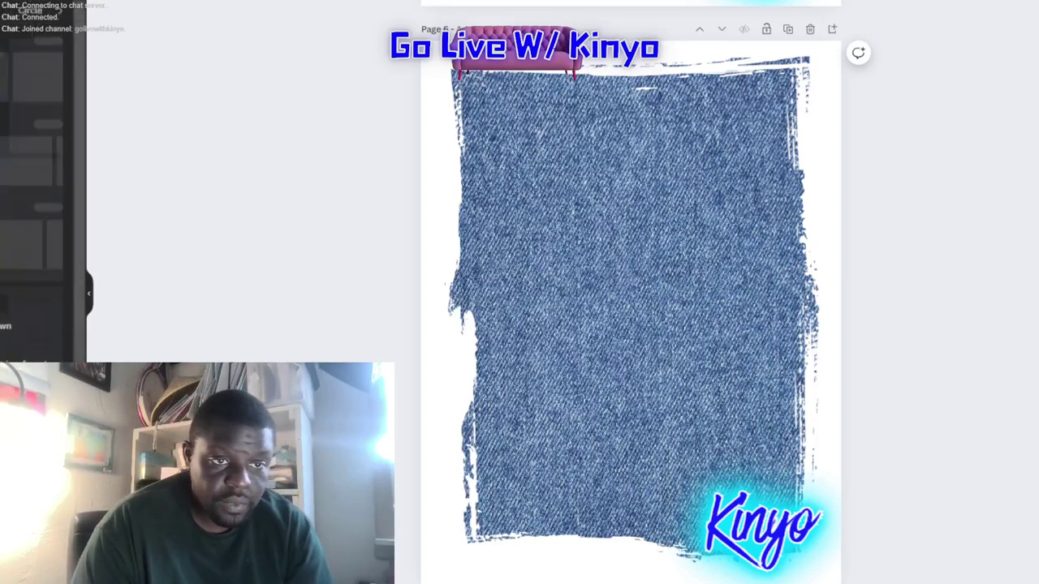
- Add a square with R, colour it white and place it at the upper left
left_click(32, 113)
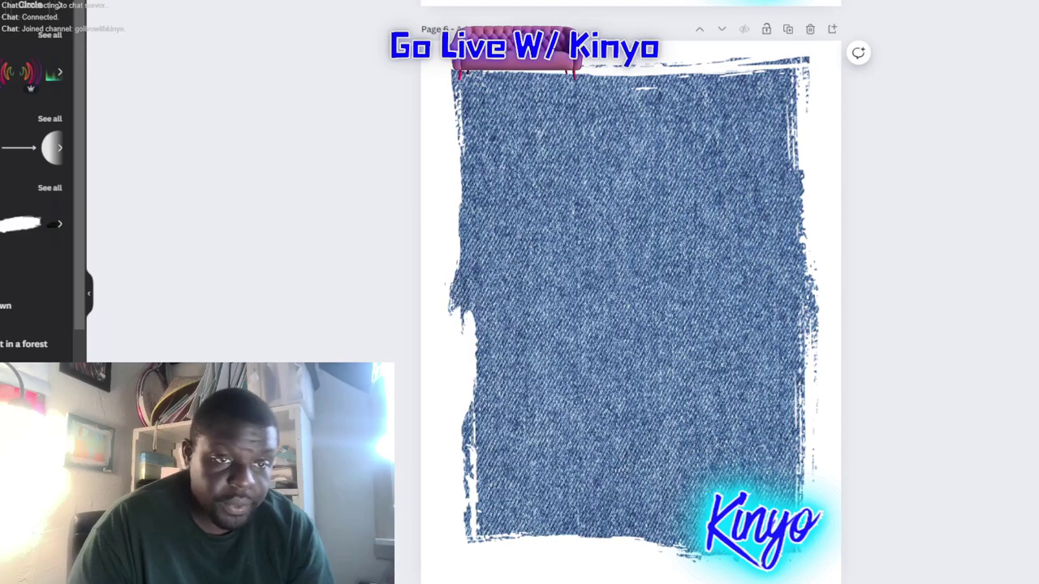
key("r")
left_click_drag(625, 349, 574, 261)
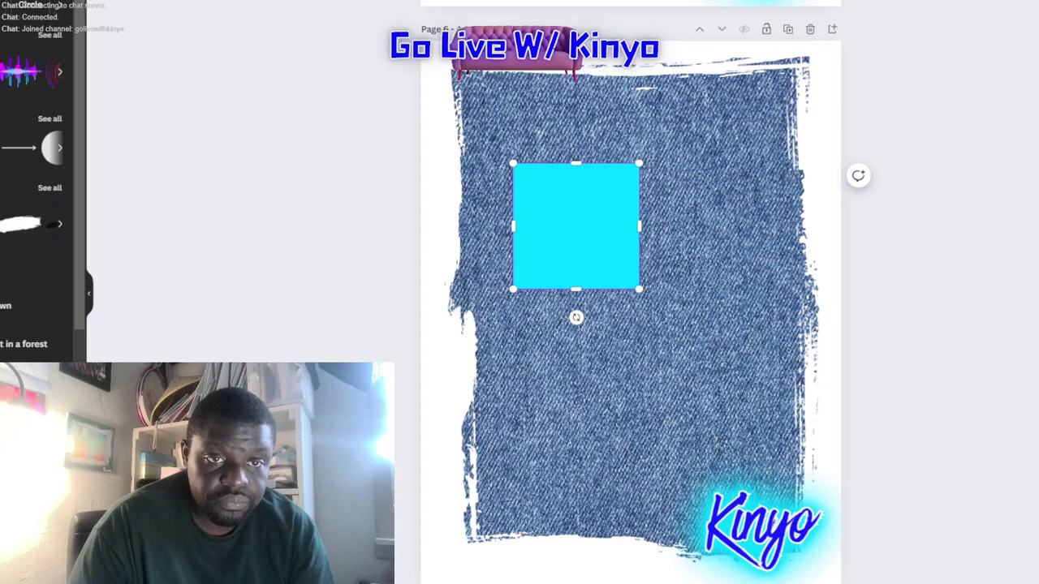
left_click(67, 122)
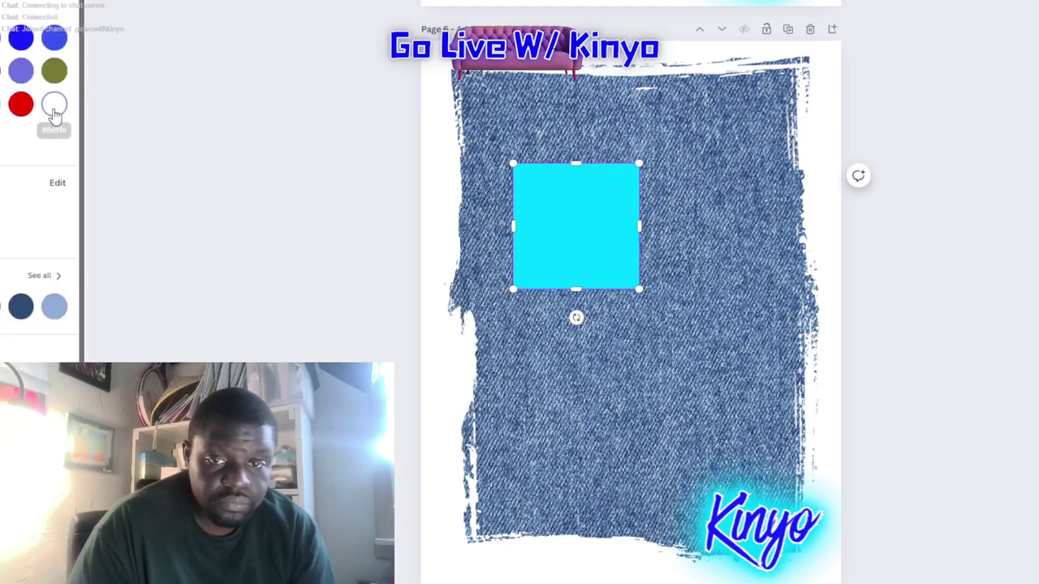
left_click(55, 106)
left_click(340, 314)
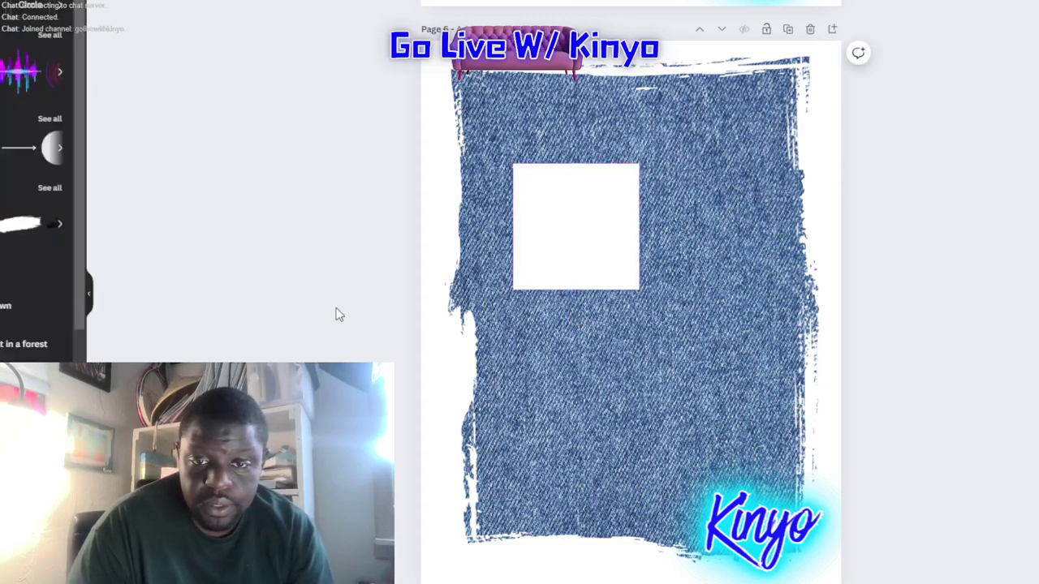
left_click_drag(609, 221, 597, 192)
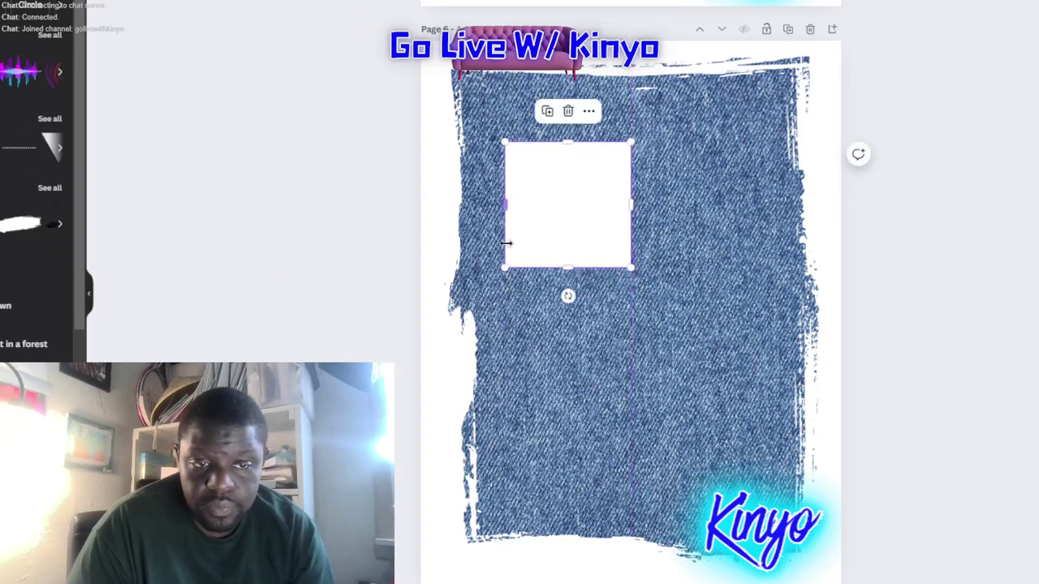
- Add a circle, move it to the lower right and colour it white
left_click(24, 73)
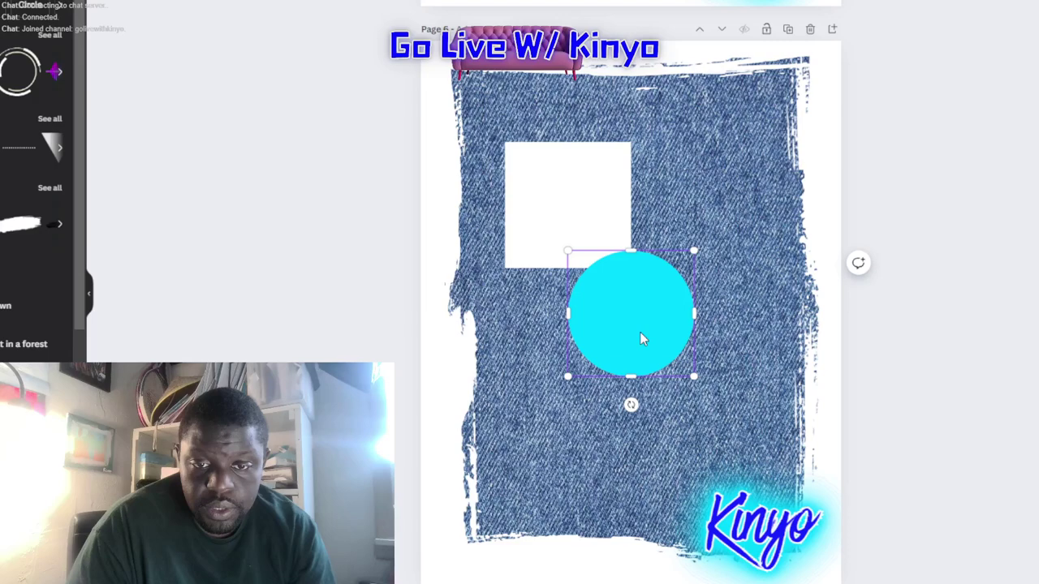
mouse_move(640, 339)
left_mouse_down()
mouse_move(739, 398)
mouse_move(747, 416)
mouse_move(727, 390)
left_mouse_up()
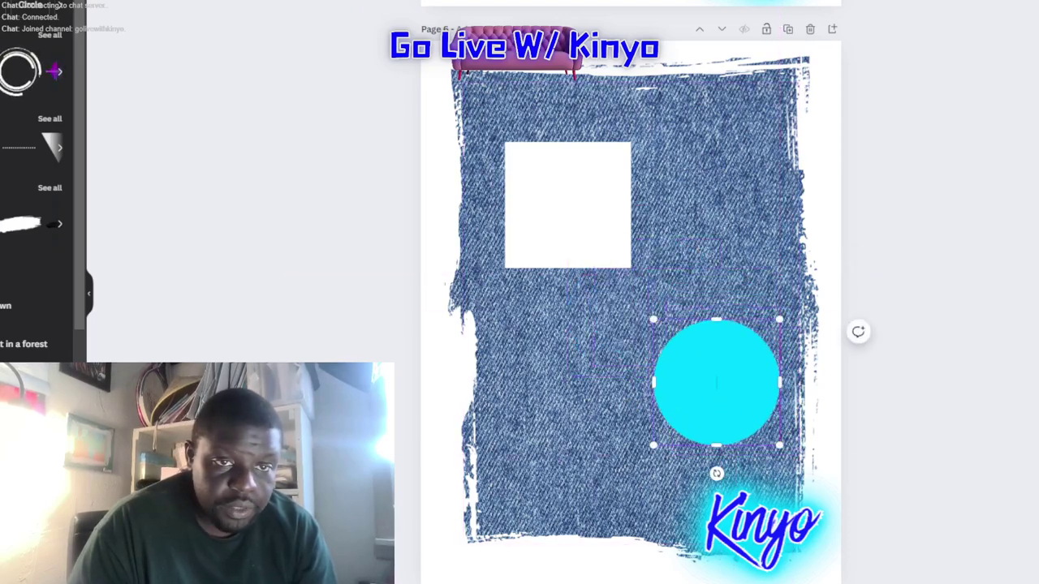
left_click(23, 55)
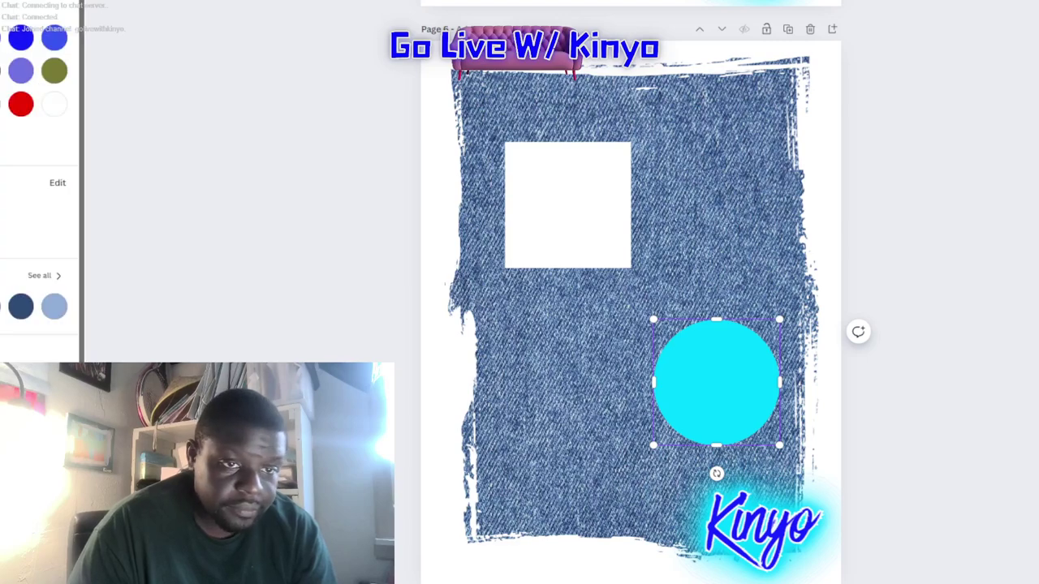
left_click(52, 106)
key("Escape")
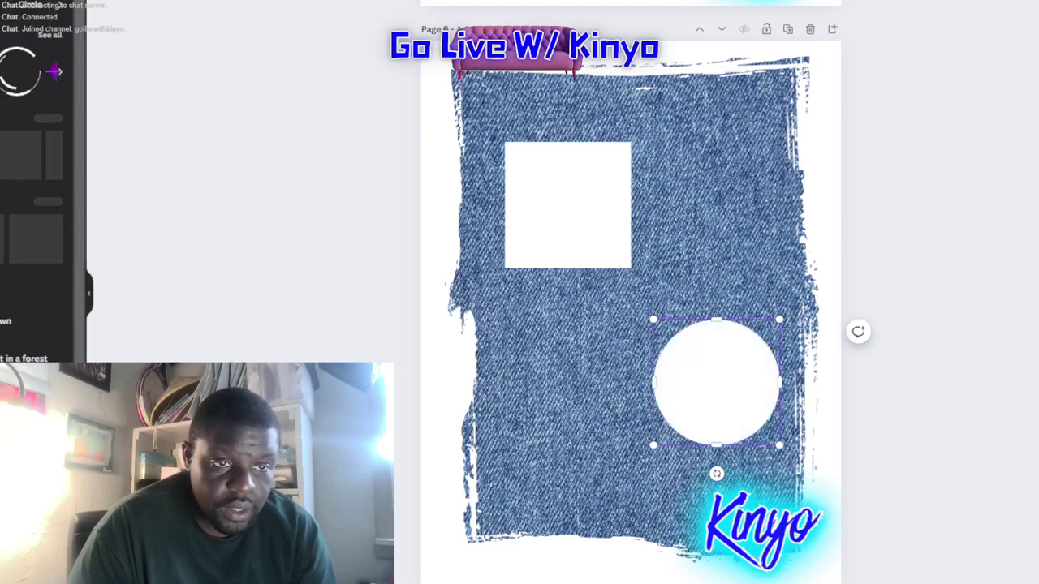
- Search Elements for 'diamond' and add a crystal diamond photo to the page
left_click(49, 73)
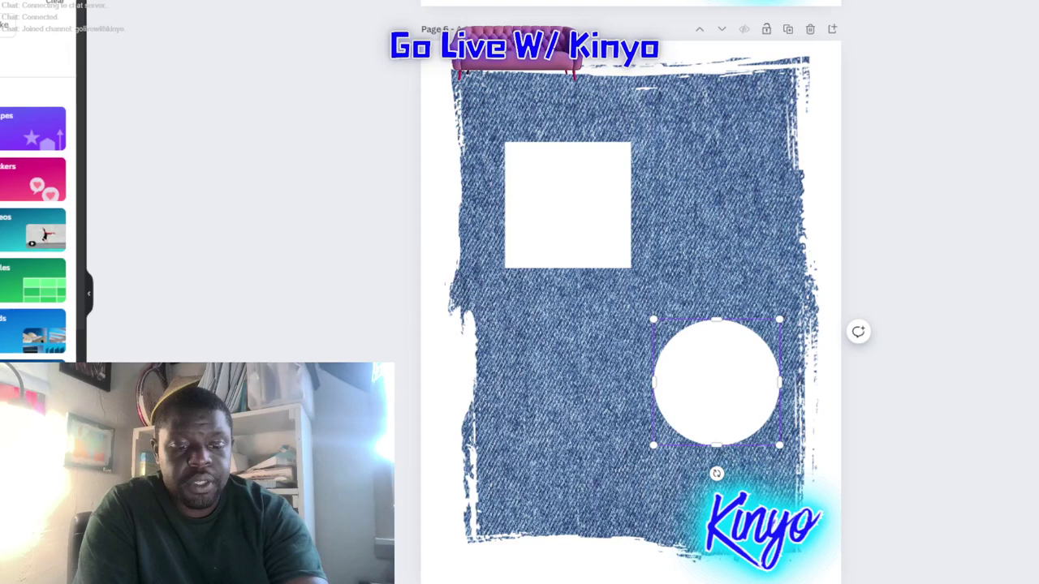
key("Return")
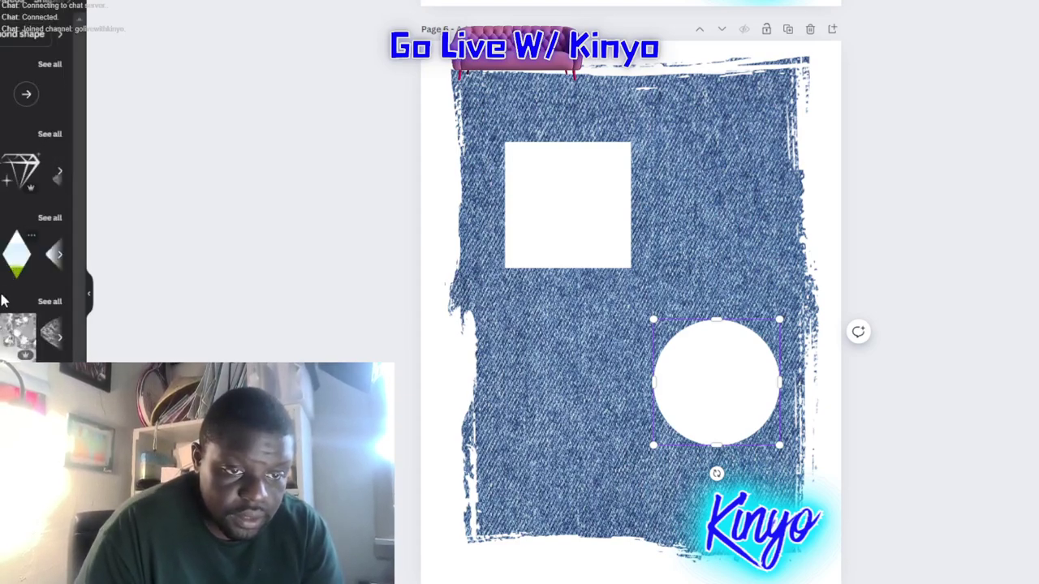
left_click(50, 301)
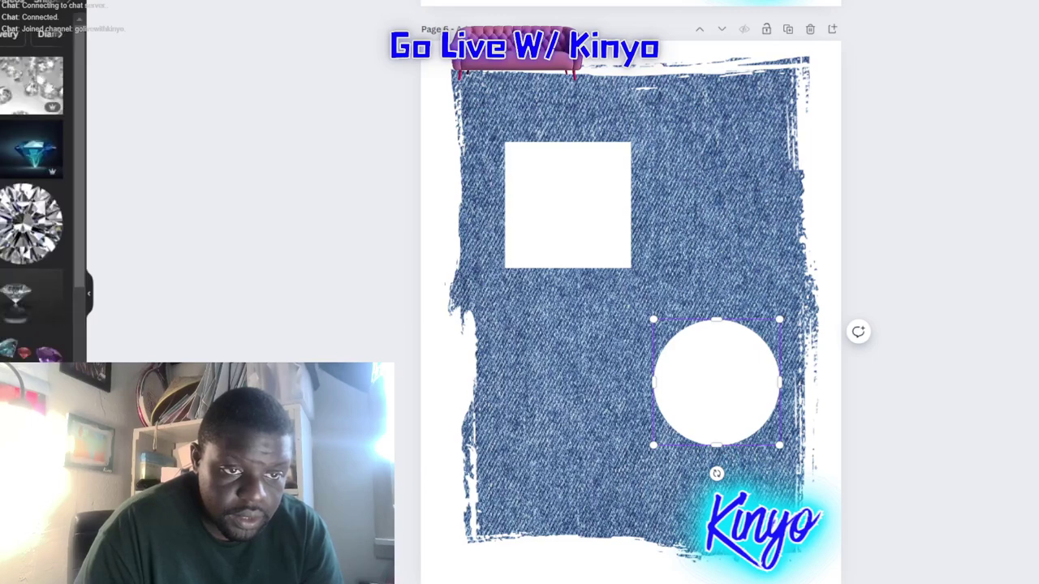
left_click(31, 219)
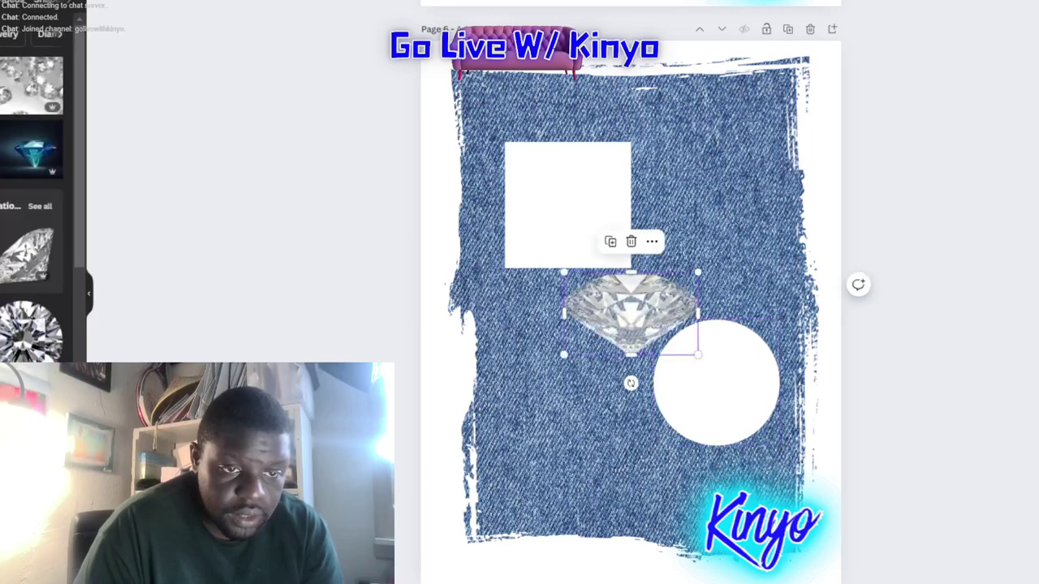
right_click(588, 385)
key("Escape")
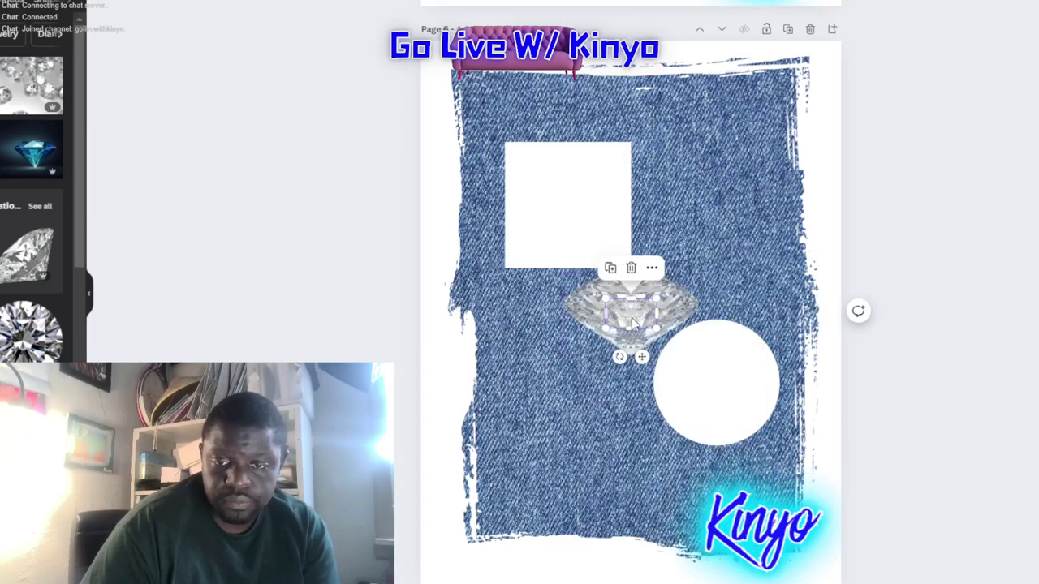
- Delete the large diamond, then rotate, enlarge and position the small one near the circle
left_click_drag(631, 317, 526, 381)
left_click(641, 324)
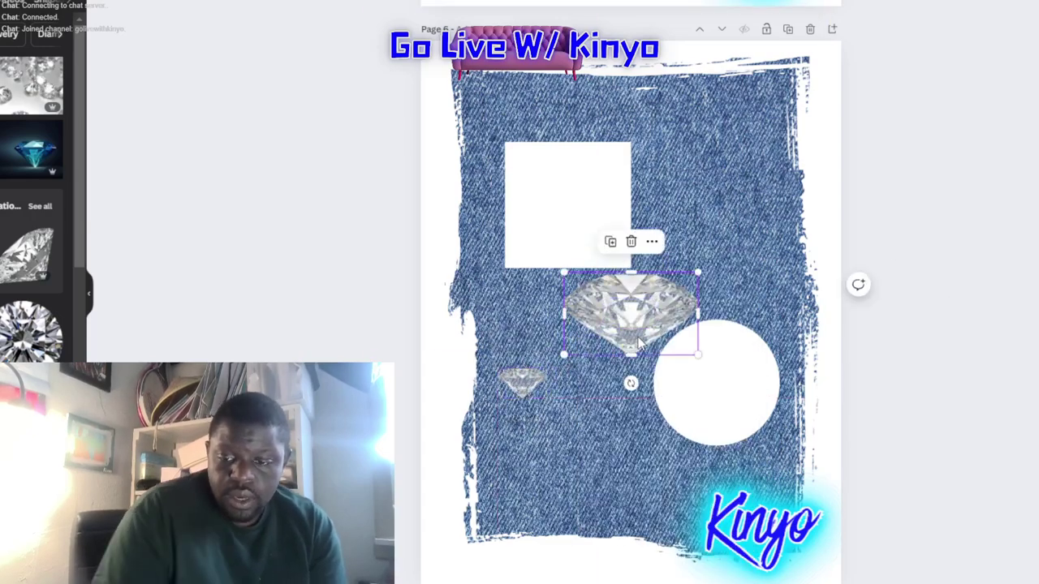
key("Delete")
left_click(522, 385)
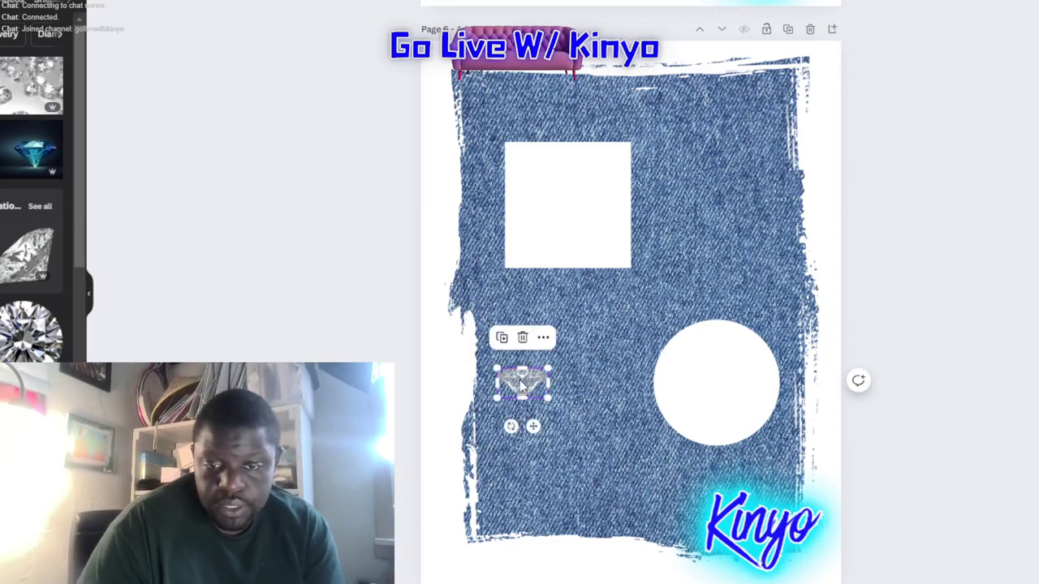
mouse_move(520, 380)
left_mouse_down()
mouse_move(661, 369)
mouse_move(610, 254)
left_mouse_up()
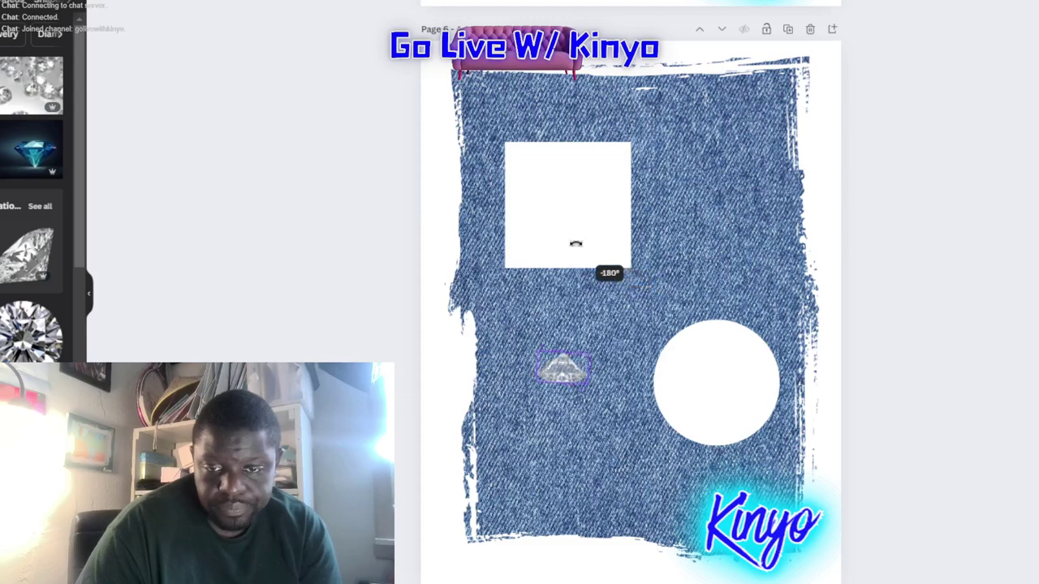
left_click_drag(576, 243, 577, 243)
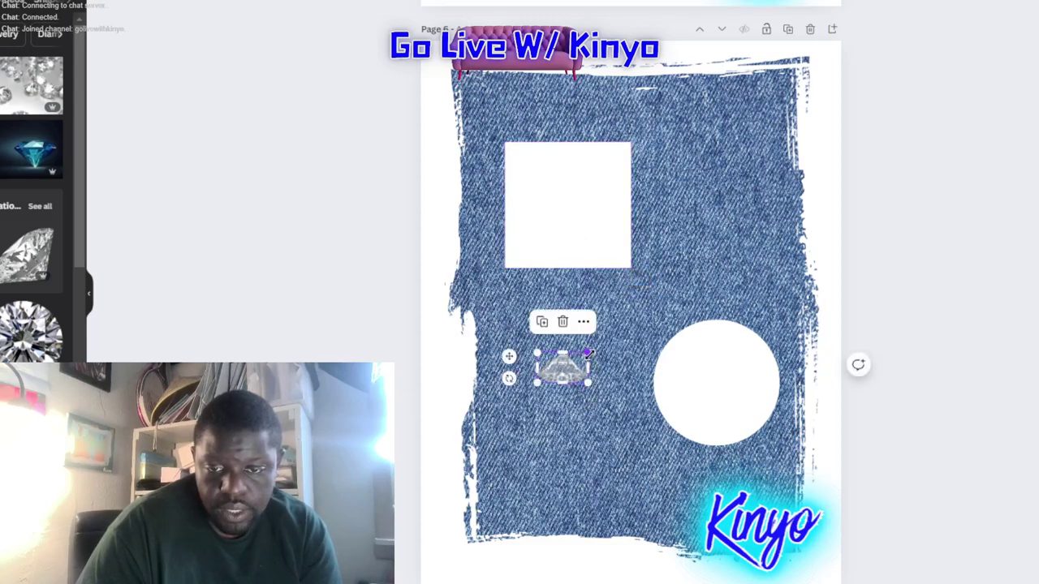
left_click_drag(590, 355, 706, 284)
mouse_move(617, 349)
left_mouse_down()
mouse_move(610, 388)
mouse_move(686, 216)
left_mouse_up()
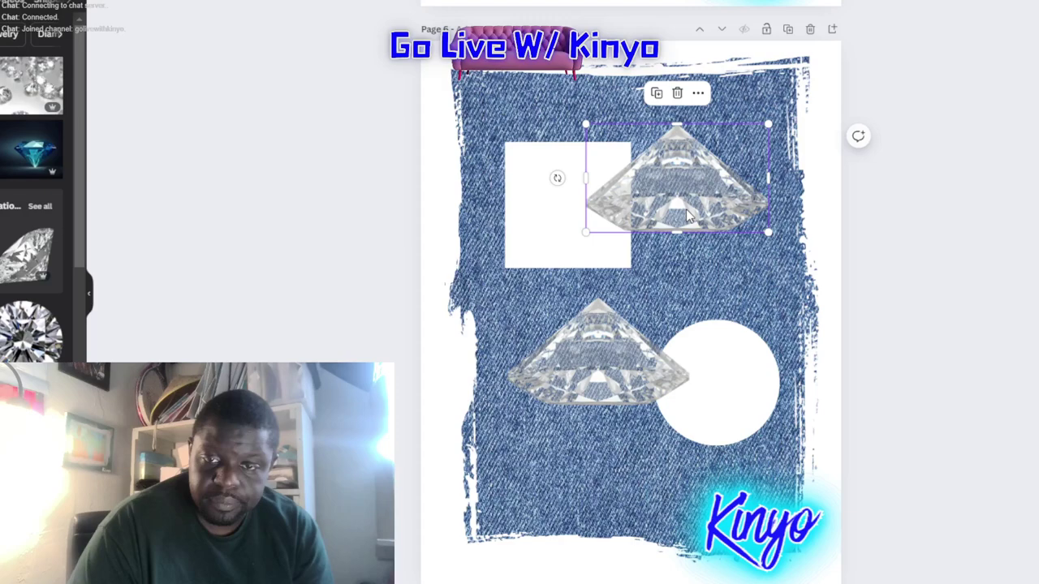
left_click(989, 335)
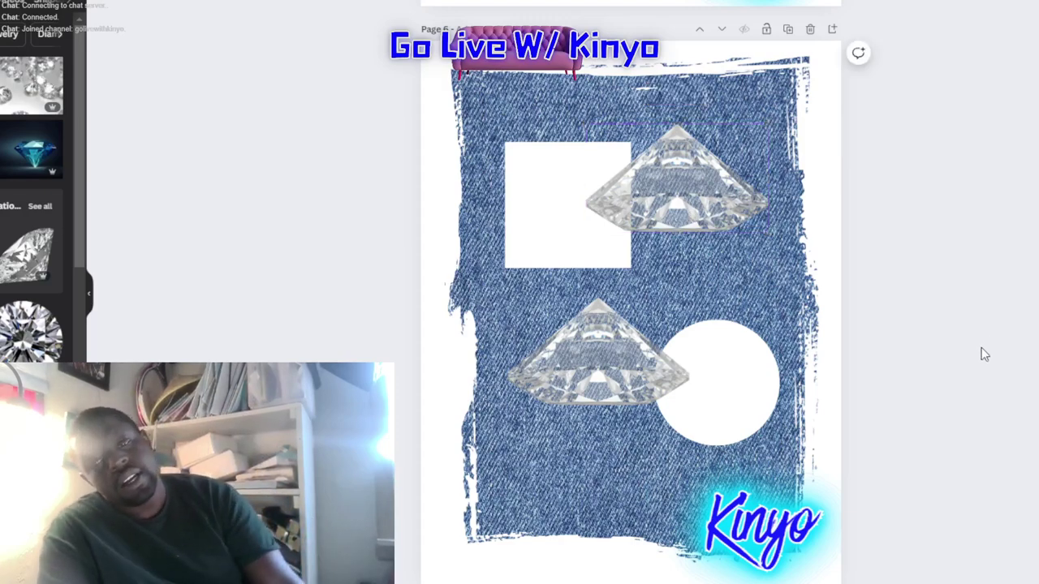
- Duplicate the white circle, placing copies below the lower diamond and over the upper diamond
left_click(758, 366)
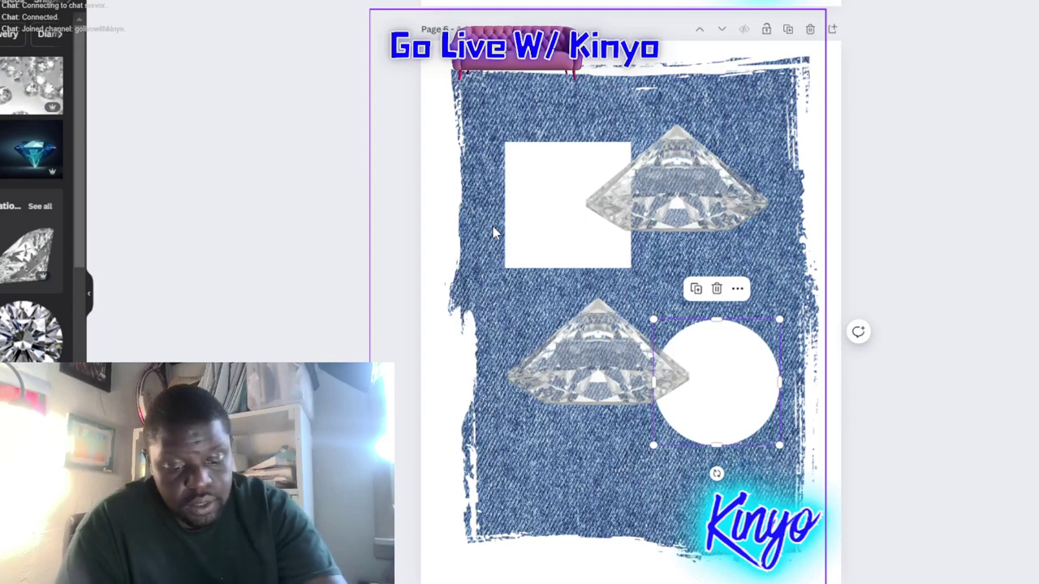
mouse_move(758, 415)
left_mouse_down()
mouse_move(624, 441)
mouse_move(650, 457)
left_mouse_up()
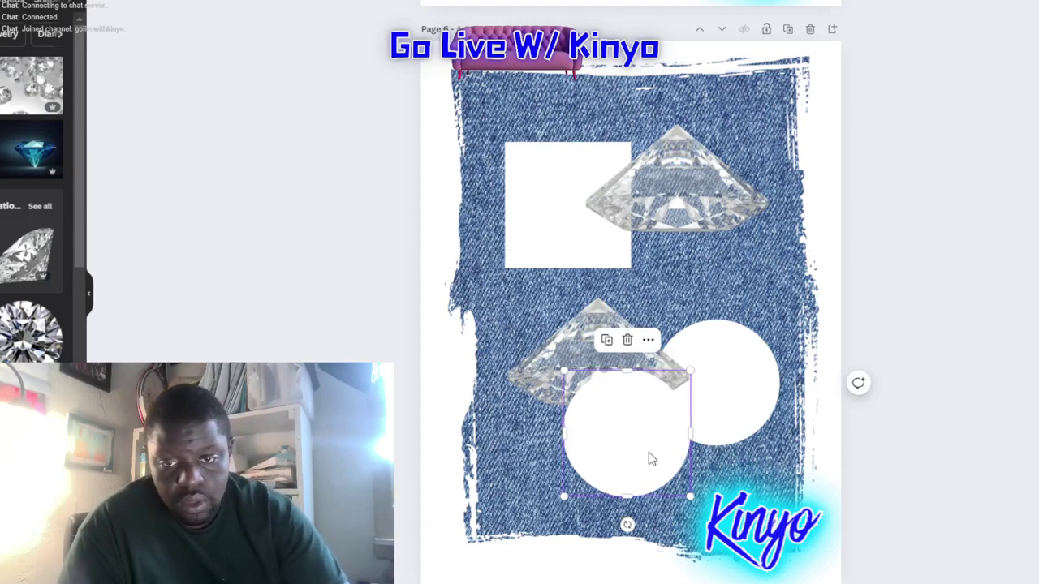
left_click_drag(649, 457, 677, 257)
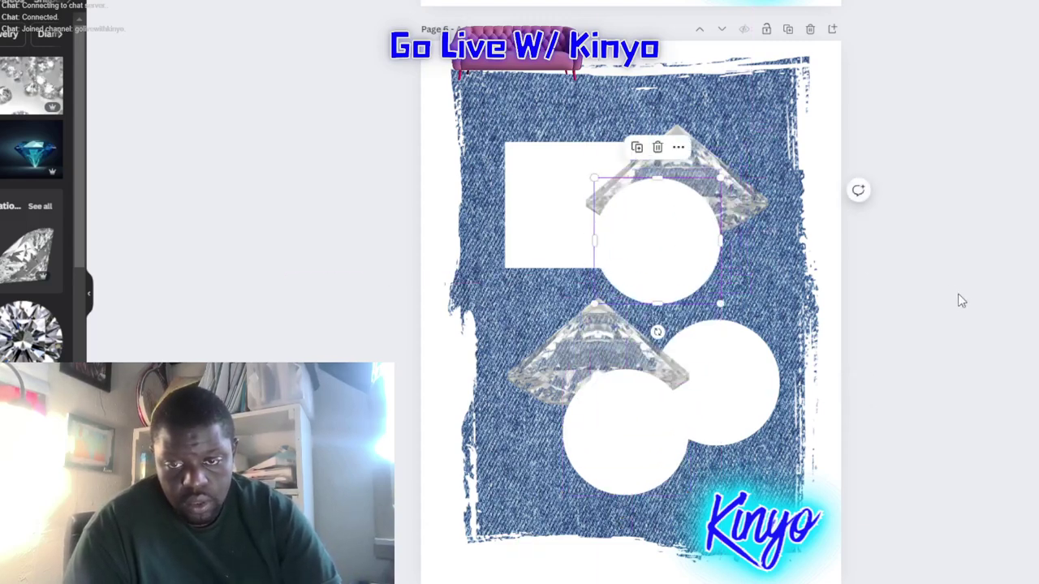
left_click(960, 302)
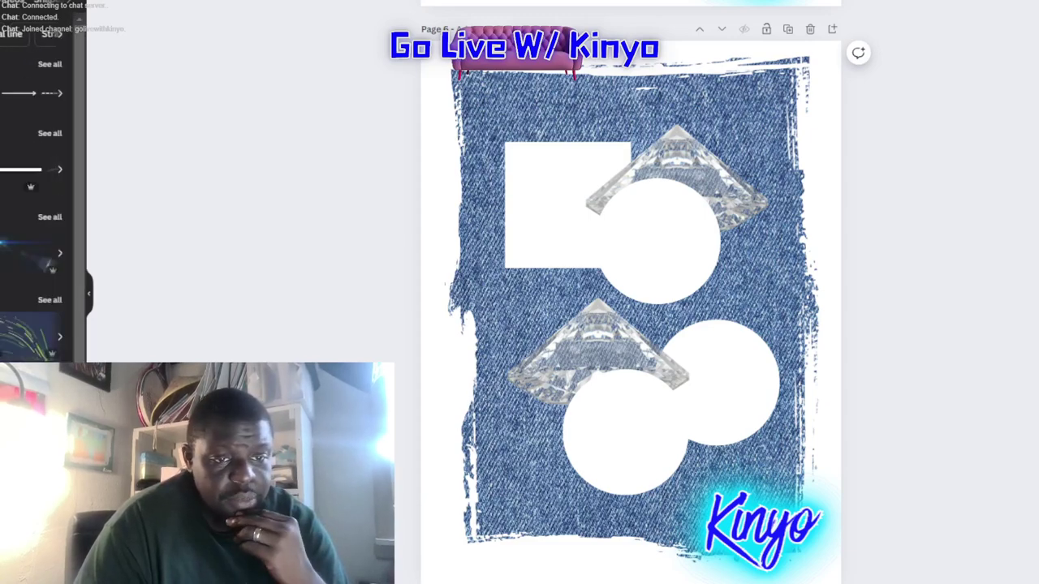
- Add a white straight line of weight 37, tilt it, and nudge the lower diamond right
left_click(642, 260)
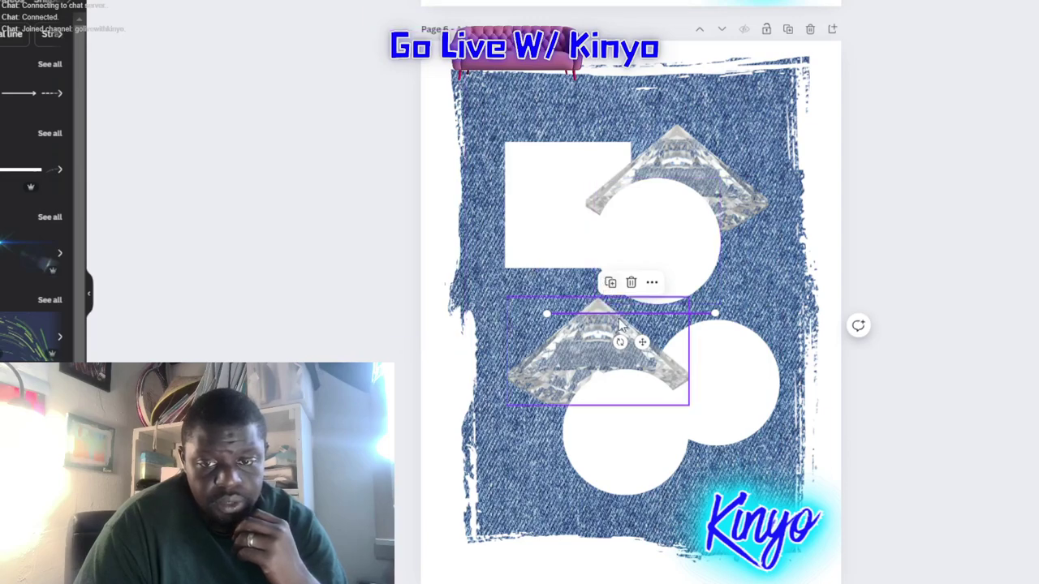
key("Escape")
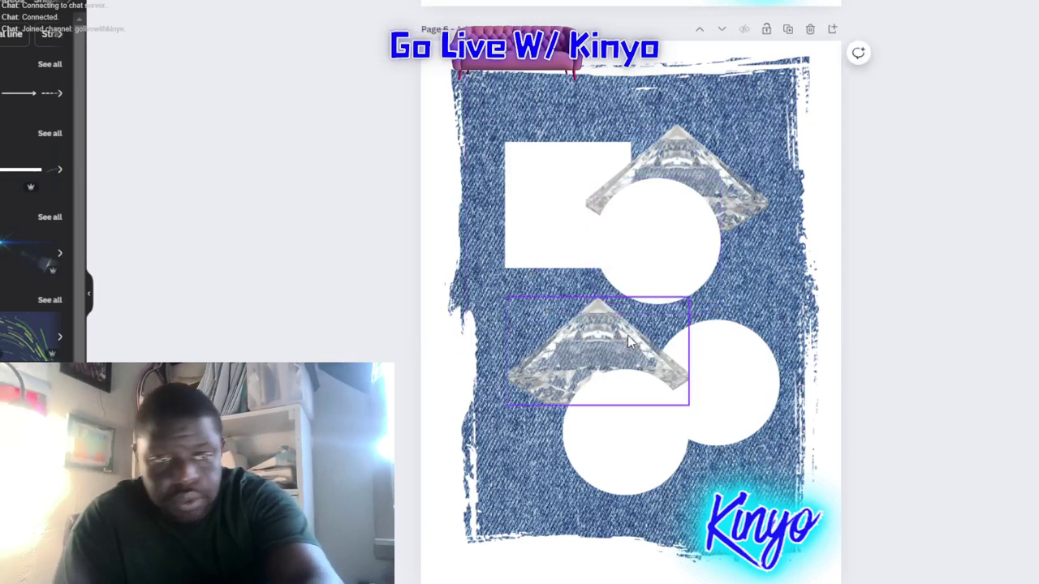
left_click(601, 357)
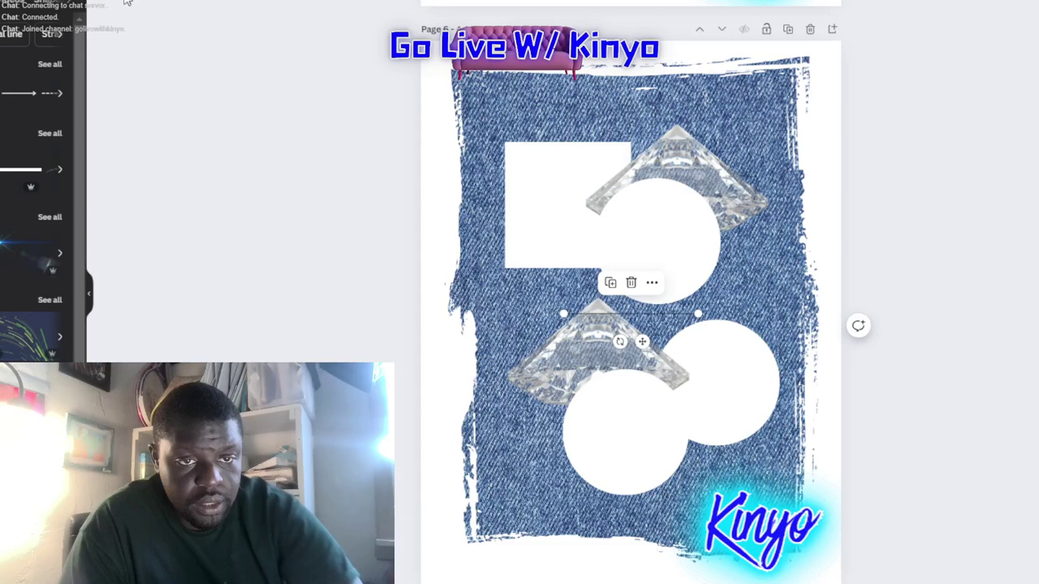
left_click(99, 17)
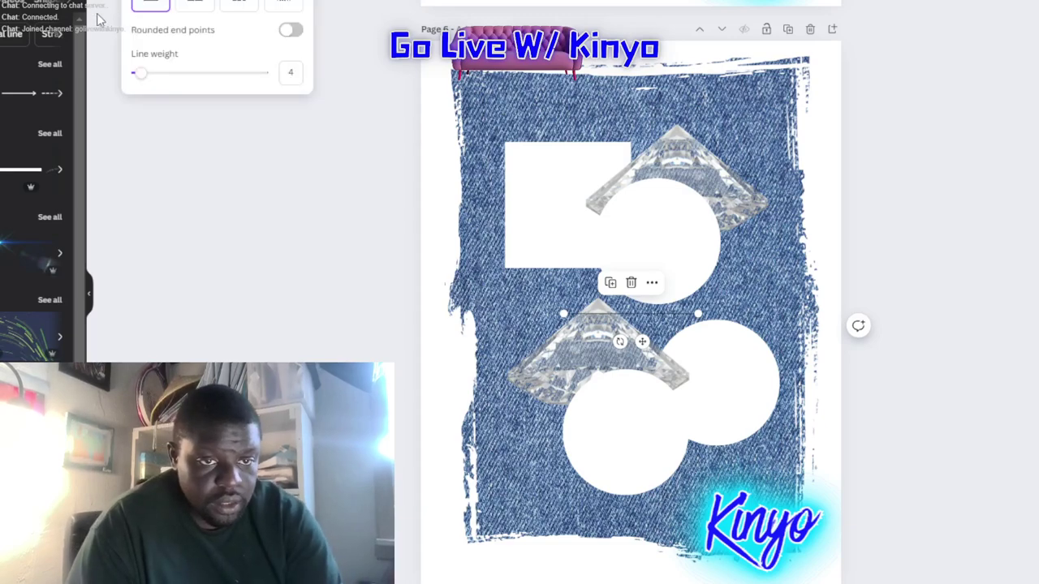
left_click(185, 77)
left_click(143, 4)
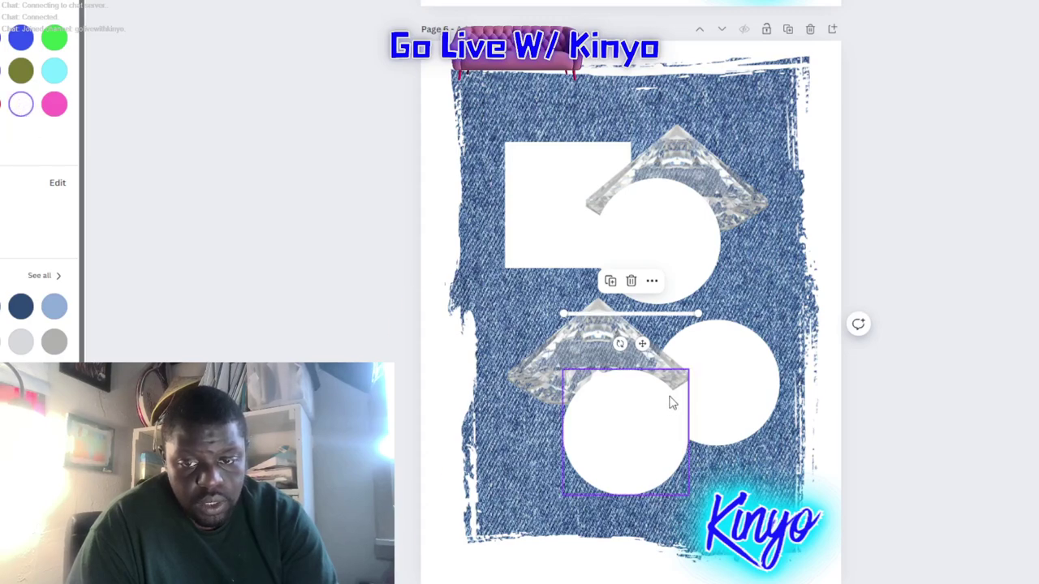
left_click_drag(620, 344, 740, 415)
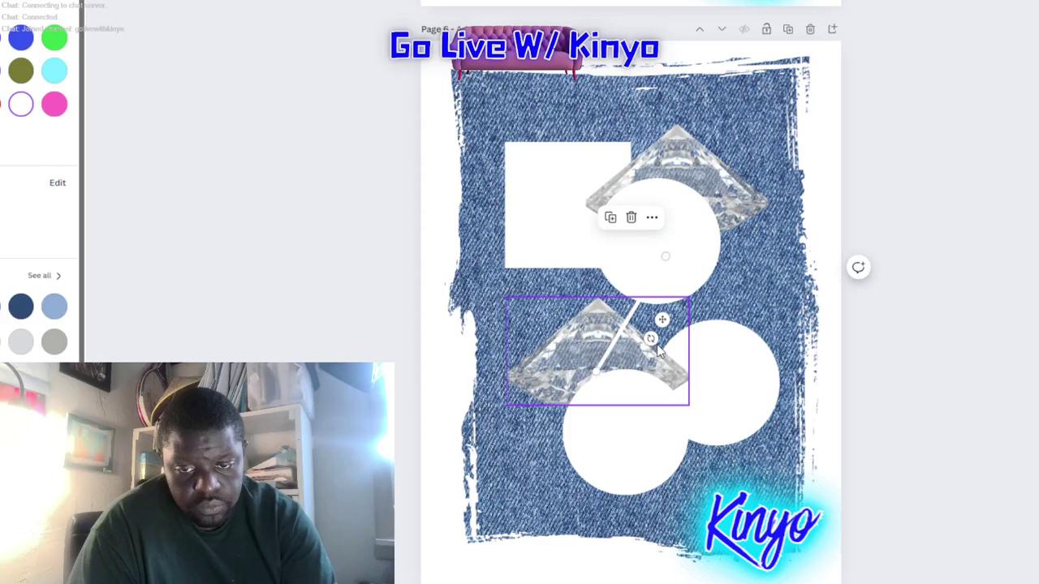
left_click_drag(600, 349, 633, 349)
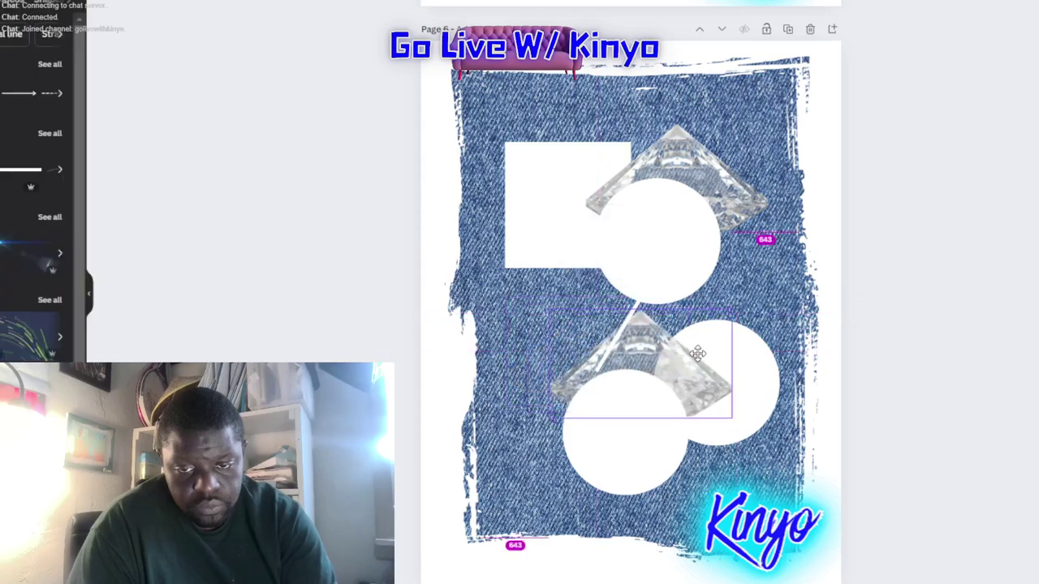
- Rotate the line to a steep diagonal and move it to the white square's upper-left corner
left_click(619, 347)
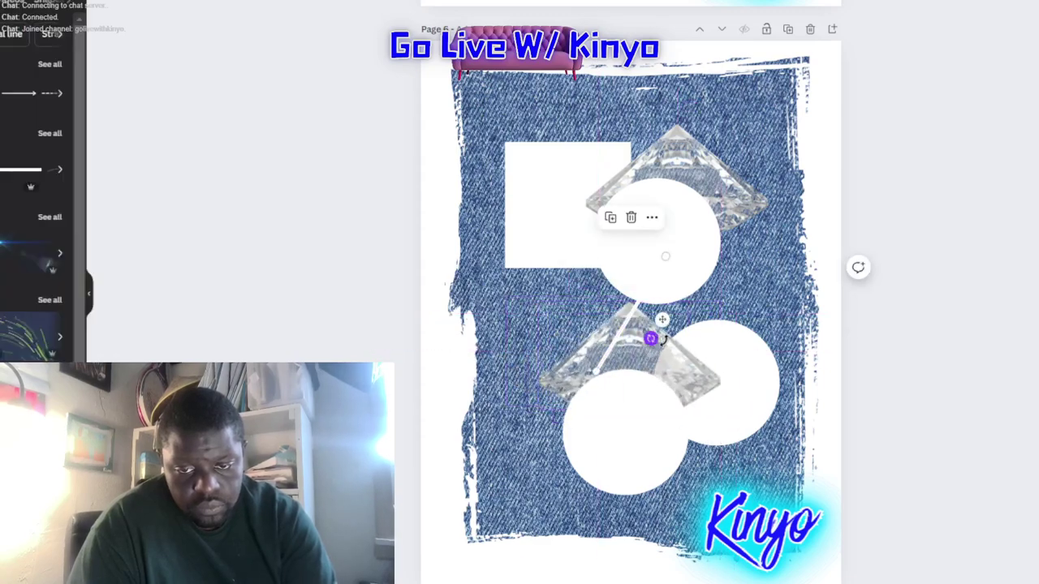
mouse_move(664, 339)
left_mouse_down()
mouse_move(726, 324)
mouse_move(779, 280)
left_mouse_up()
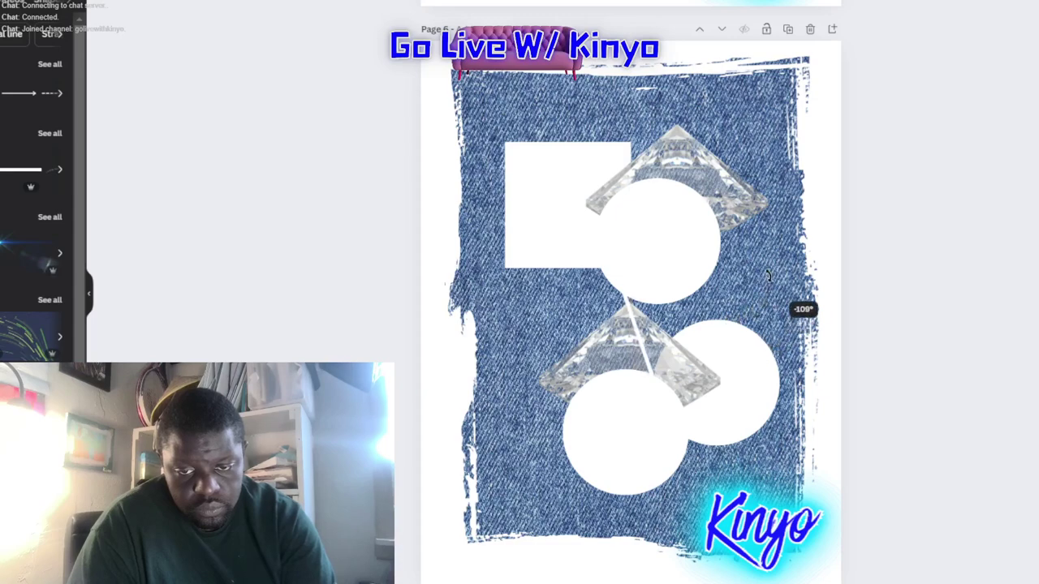
left_click(670, 276)
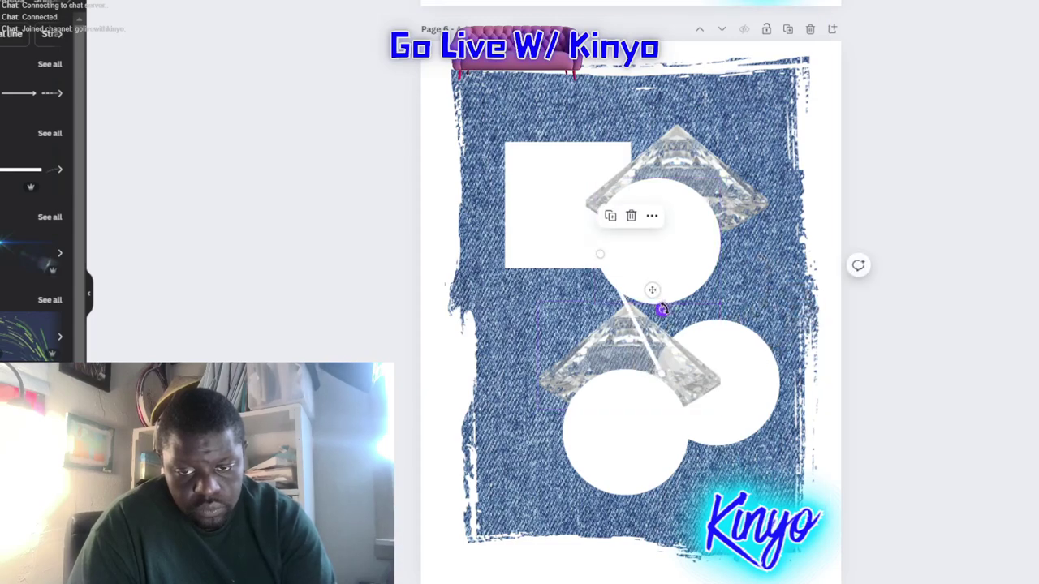
left_click_drag(654, 289, 703, 307)
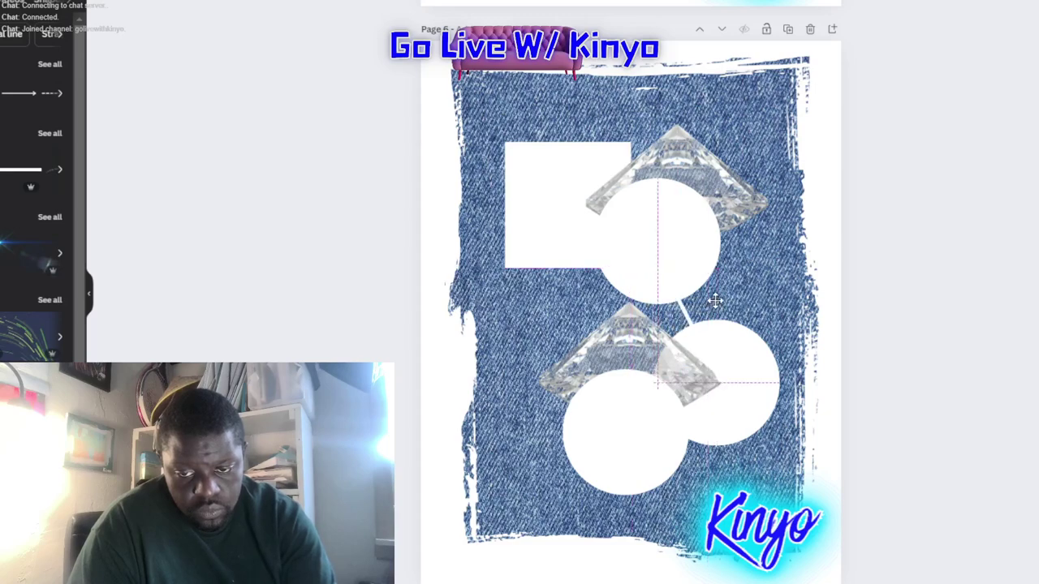
left_click_drag(714, 300, 706, 306)
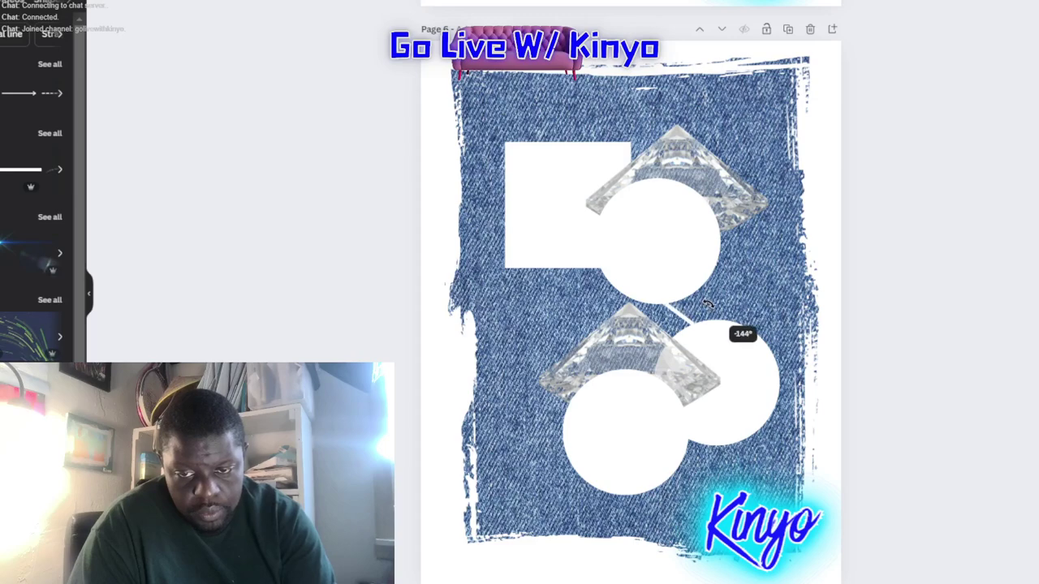
mouse_move(708, 304)
left_mouse_down()
mouse_move(712, 312)
mouse_move(696, 309)
mouse_move(710, 331)
left_mouse_up()
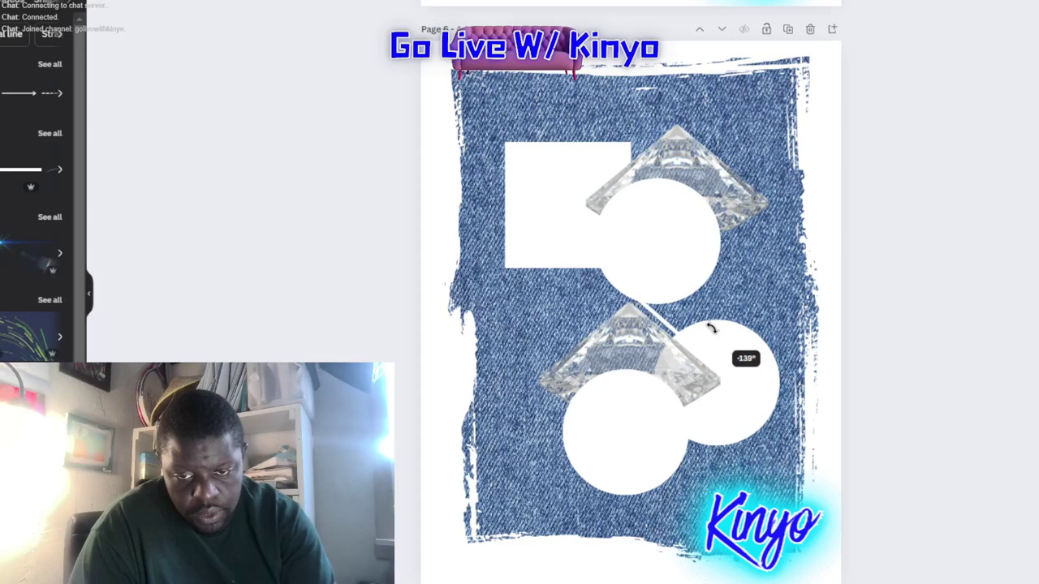
mouse_move(711, 329)
left_mouse_down()
mouse_move(445, 110)
mouse_move(467, 145)
left_mouse_up()
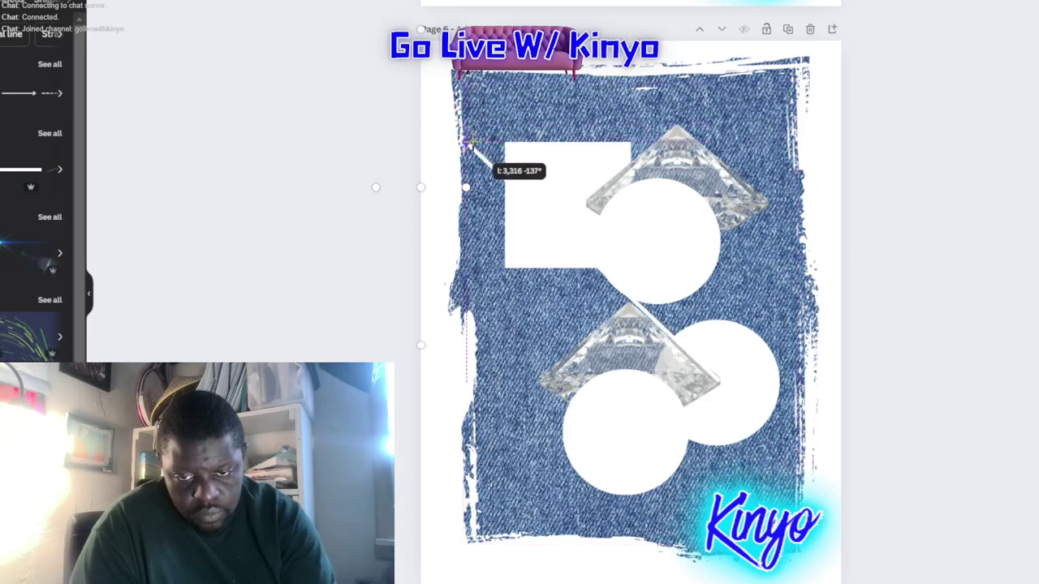
left_click(891, 302)
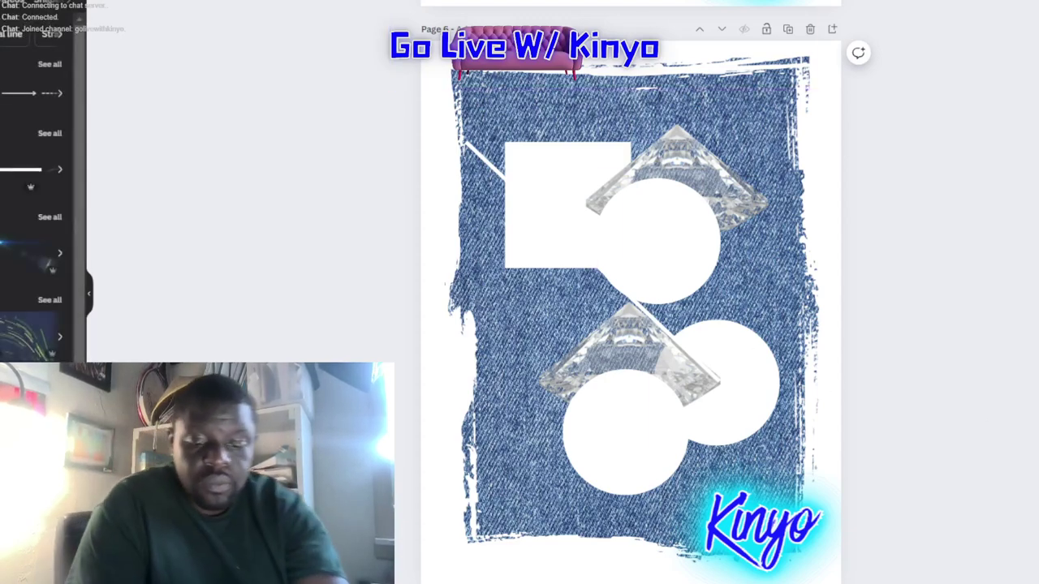
type("white pai")
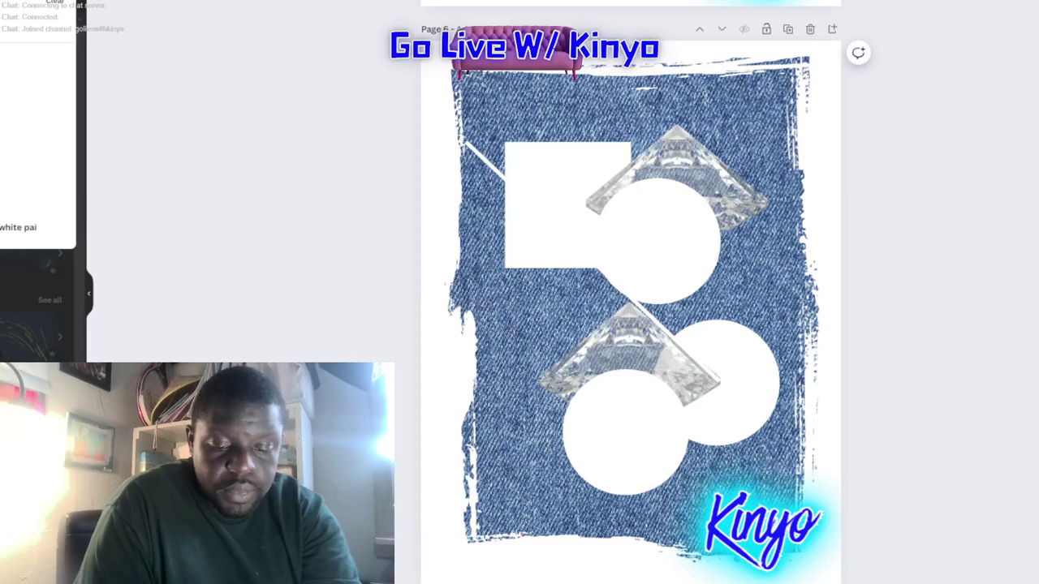
type("nt")
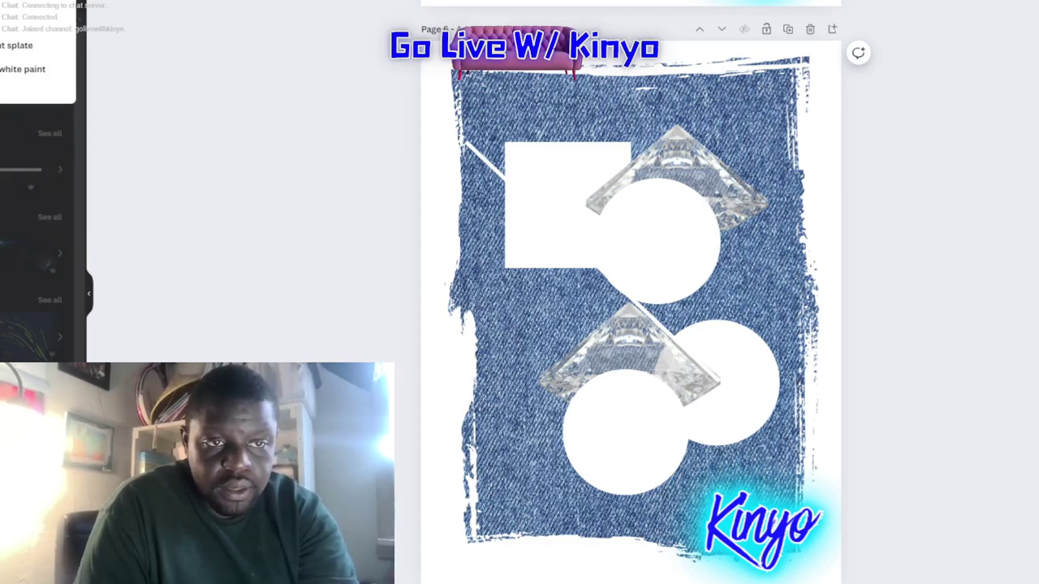
- Search 'white paint splatter', replace the mistaken black splatter with a white one at lower left
key("Return")
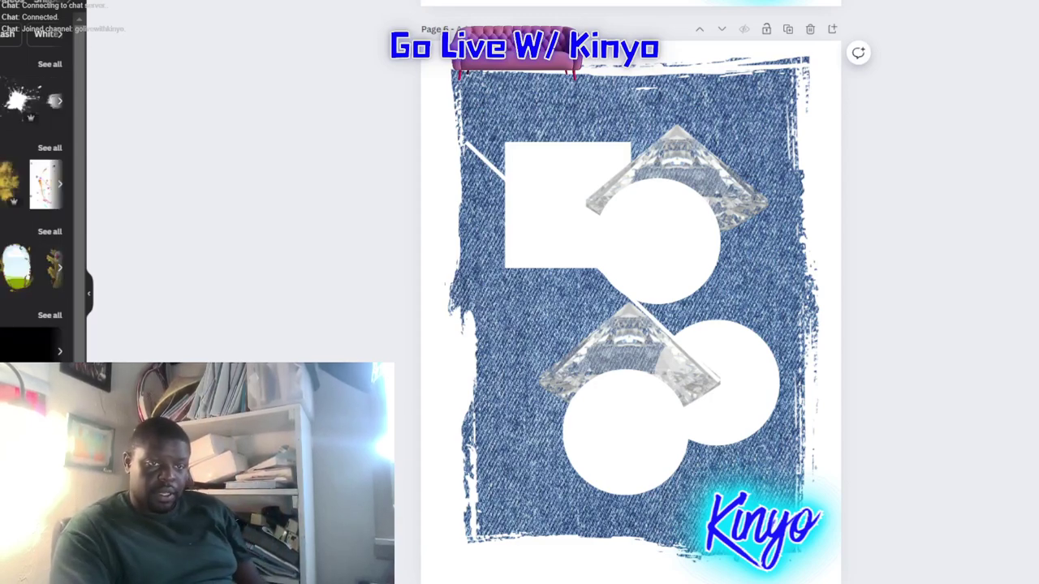
left_click(49, 63)
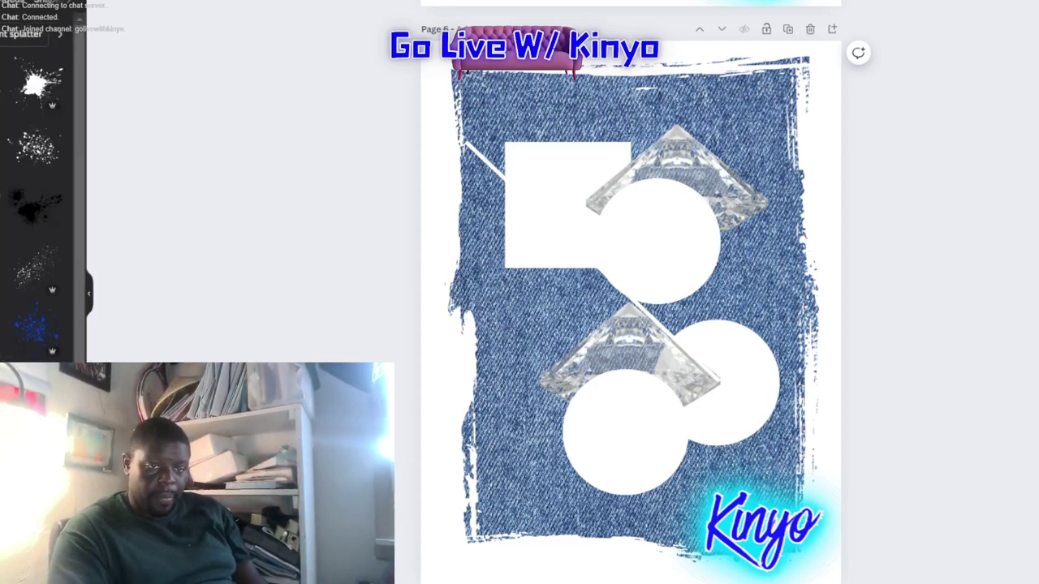
left_click(37, 203)
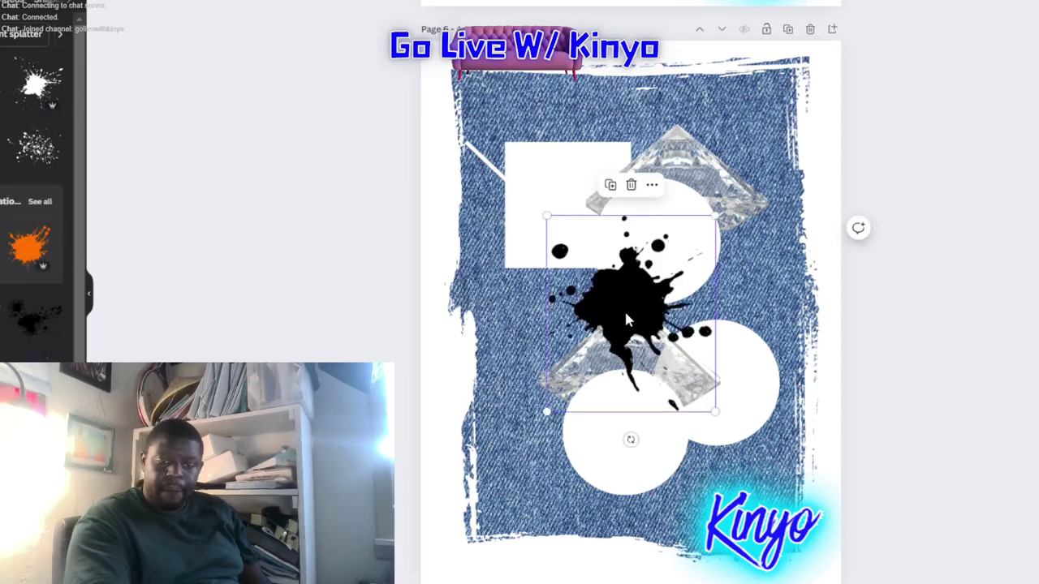
key("Delete")
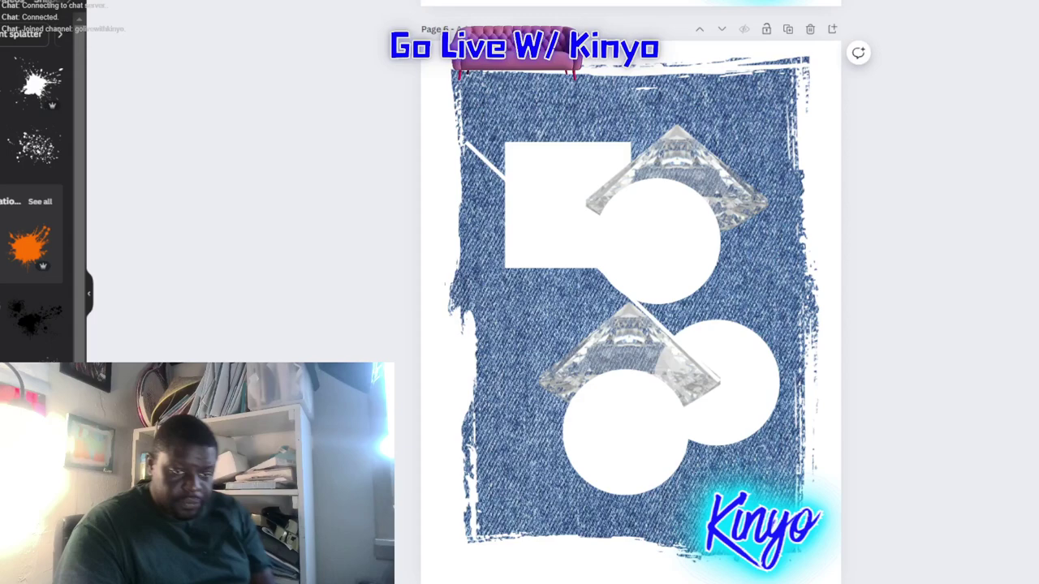
left_click(37, 146)
scroll(36, 203, "down", 2)
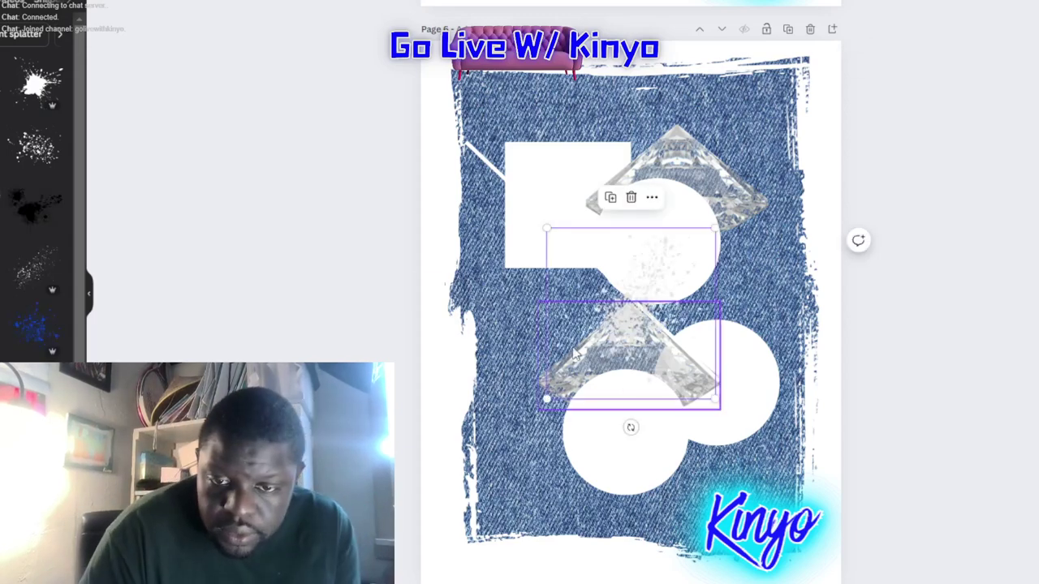
mouse_move(617, 317)
left_mouse_down()
mouse_move(552, 375)
mouse_move(537, 356)
left_mouse_up()
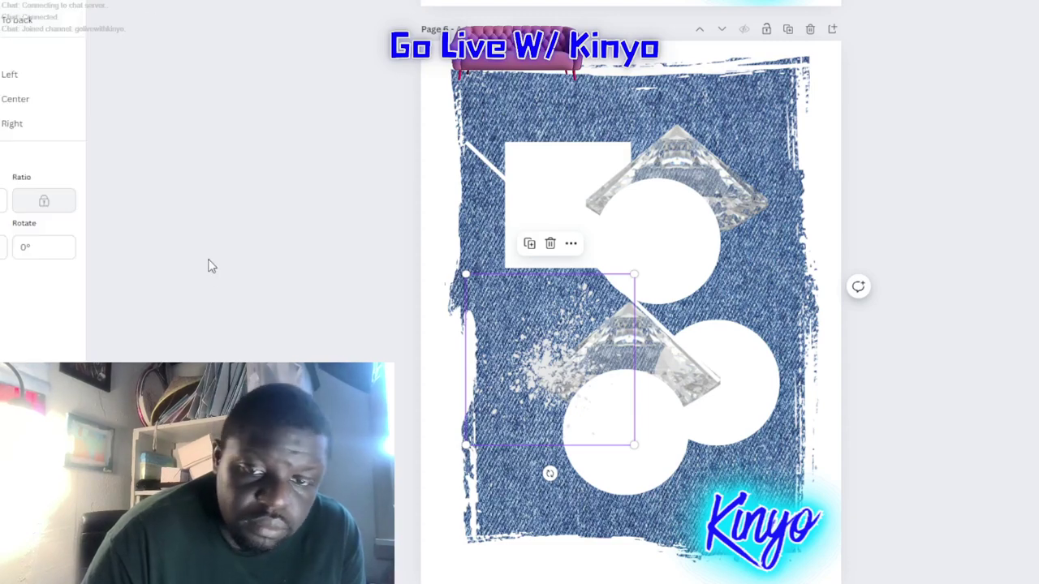
- Drop a splatter graphic over the upper diamond and recolour it white (#ffffff)
left_click(12, 26)
scroll(36, 203, "down", 3)
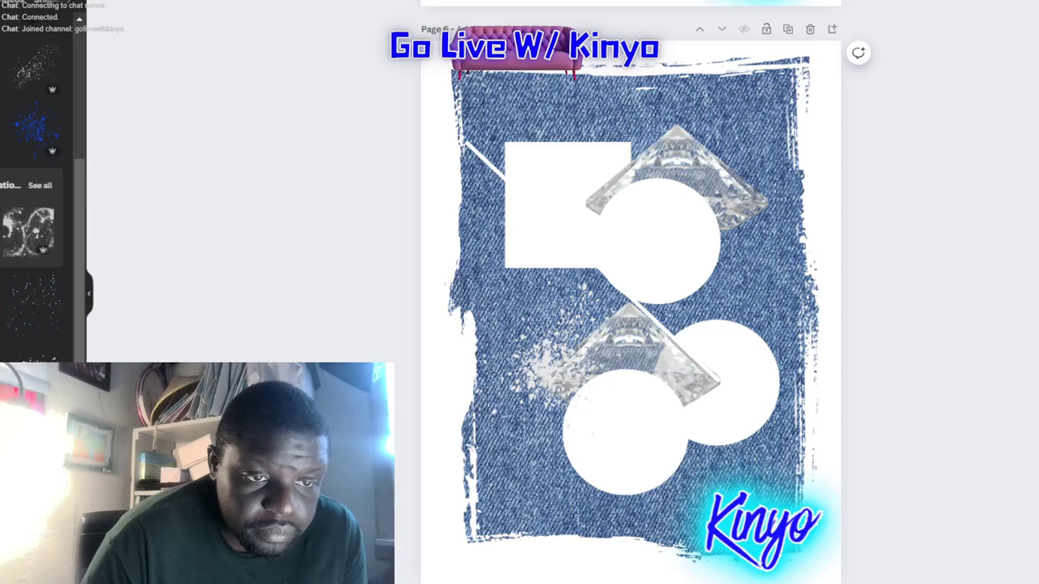
left_click(28, 231)
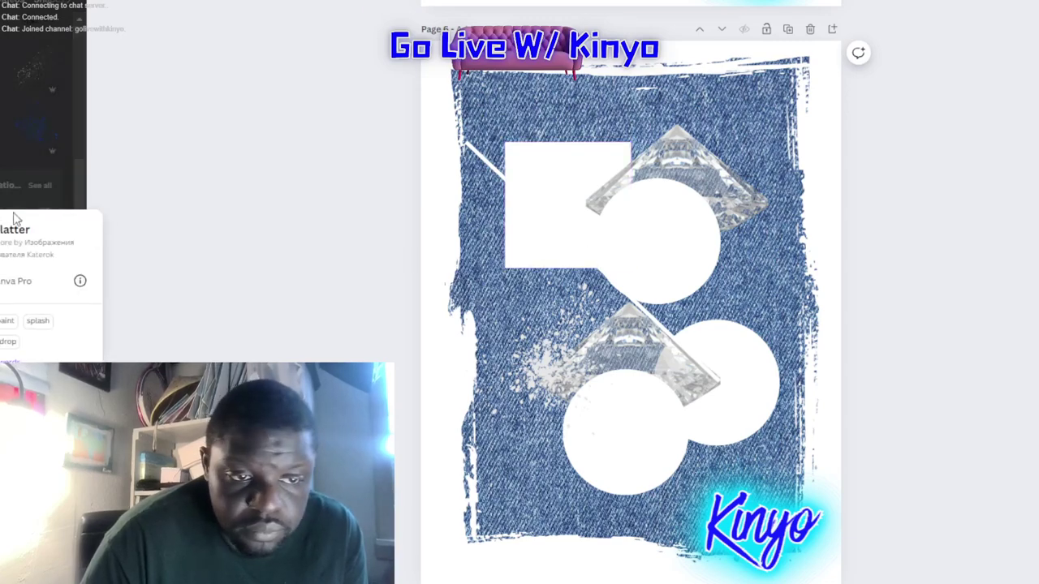
key("Escape")
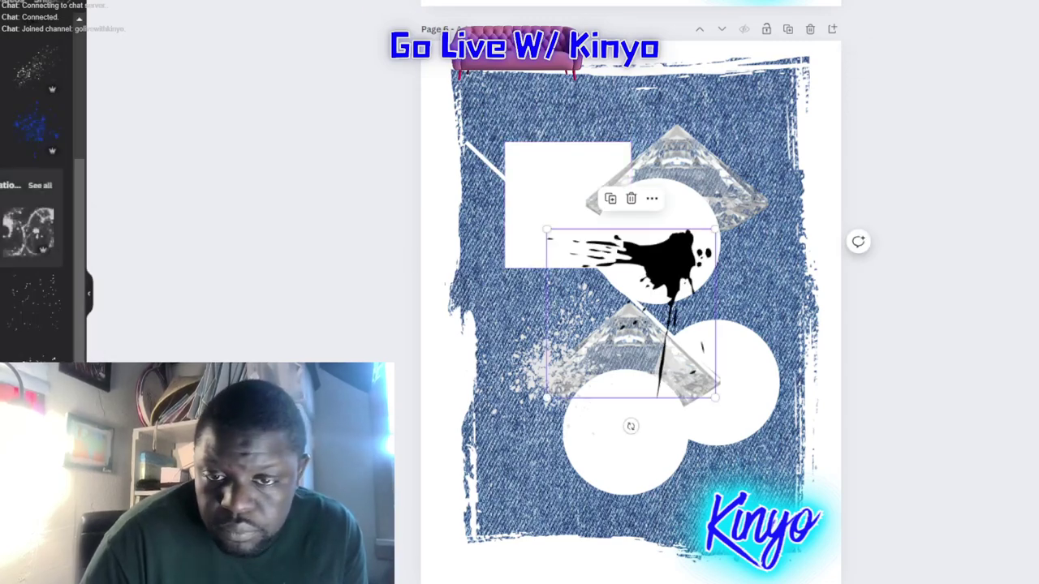
mouse_move(666, 255)
left_mouse_down()
mouse_move(682, 175)
mouse_move(710, 129)
left_mouse_up()
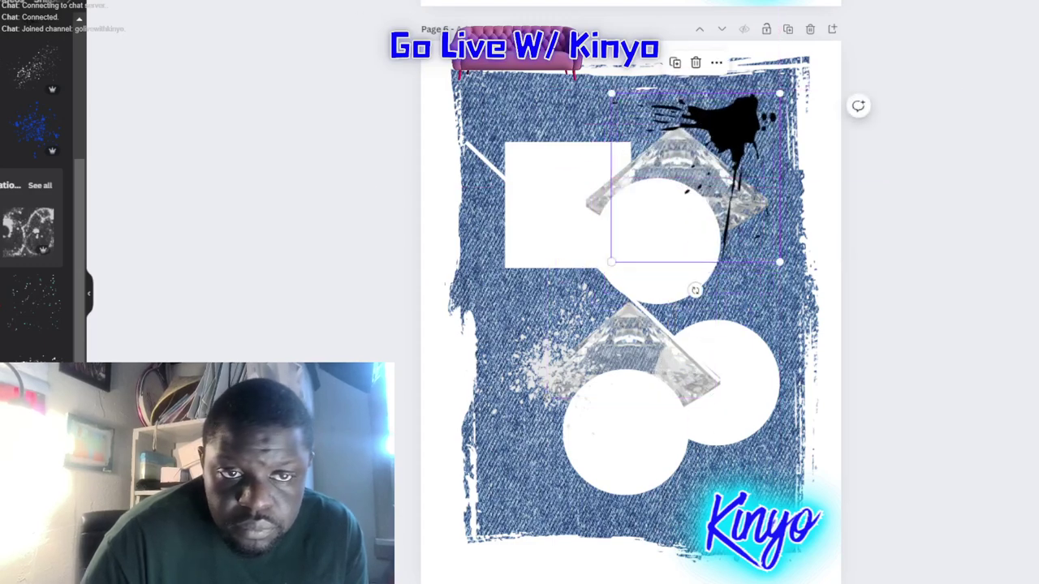
left_click(43, 89)
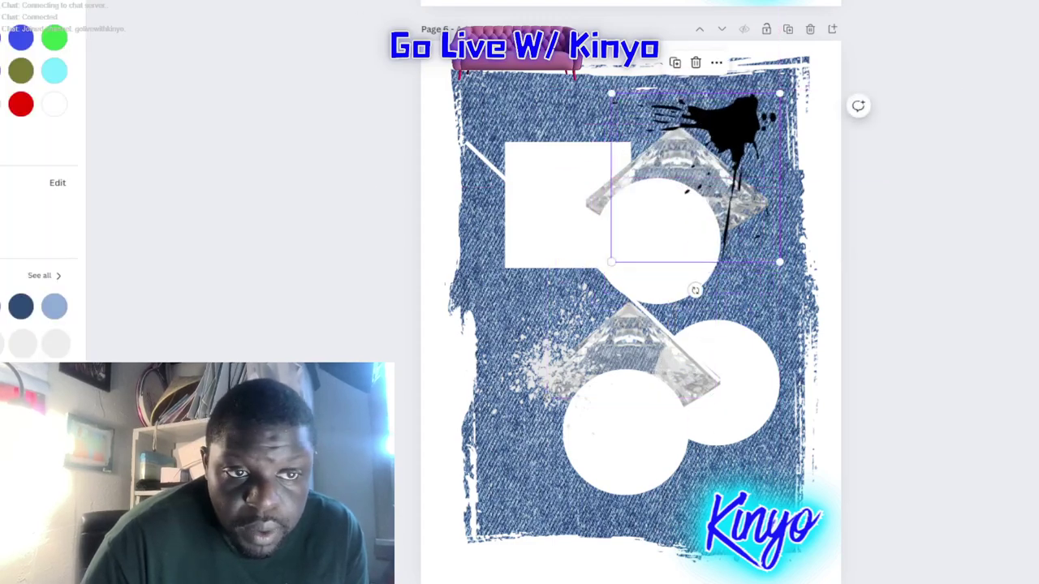
left_click(54, 105)
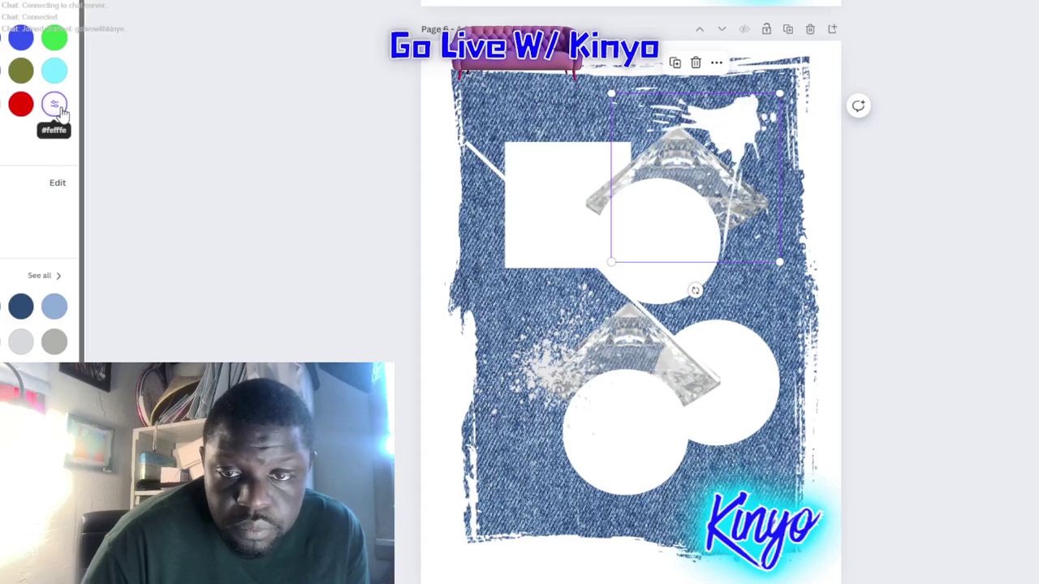
left_click(385, 309)
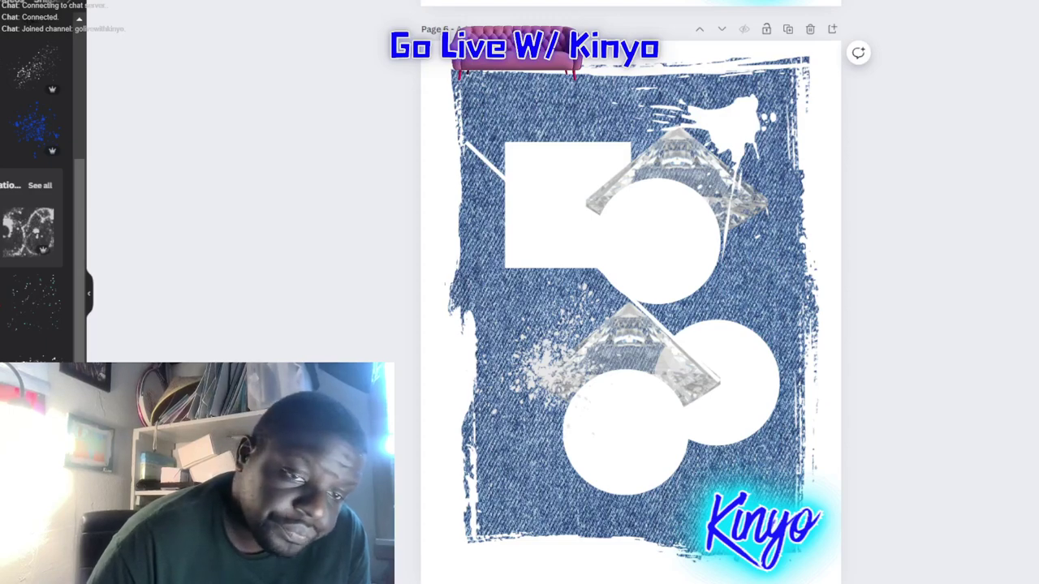
scroll(37, 203, "down", 3)
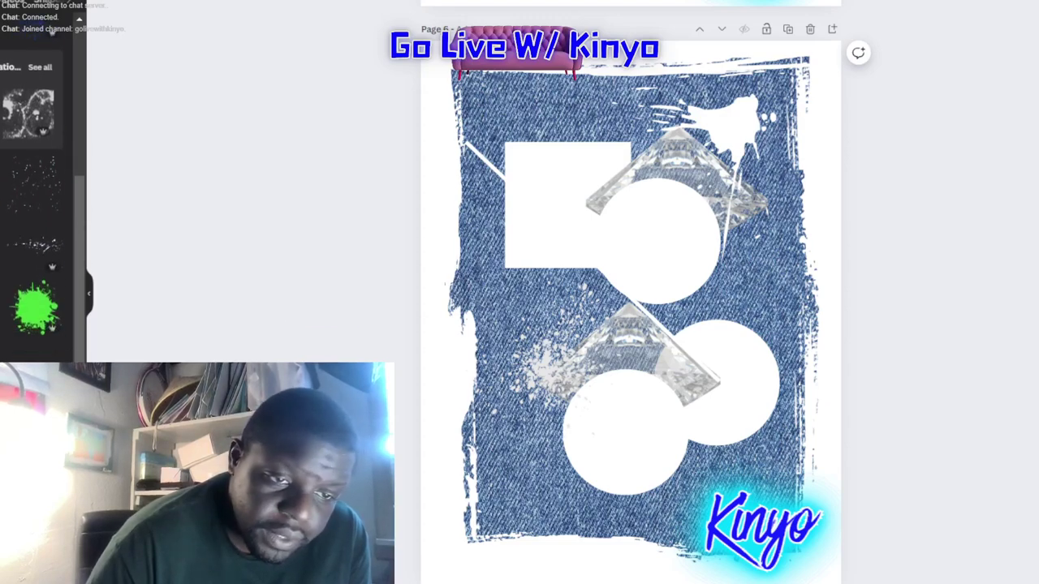
- Place a spray splatter over the bottom circle at lower left and colour it white
left_click(36, 308)
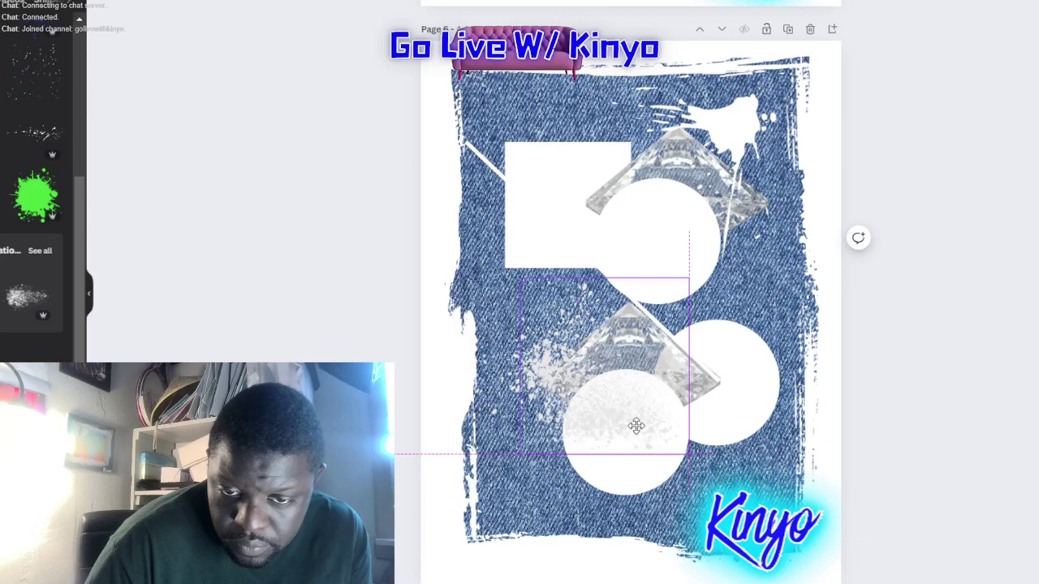
mouse_move(636, 427)
left_mouse_down()
mouse_move(619, 486)
mouse_move(589, 503)
mouse_move(607, 497)
left_mouse_up()
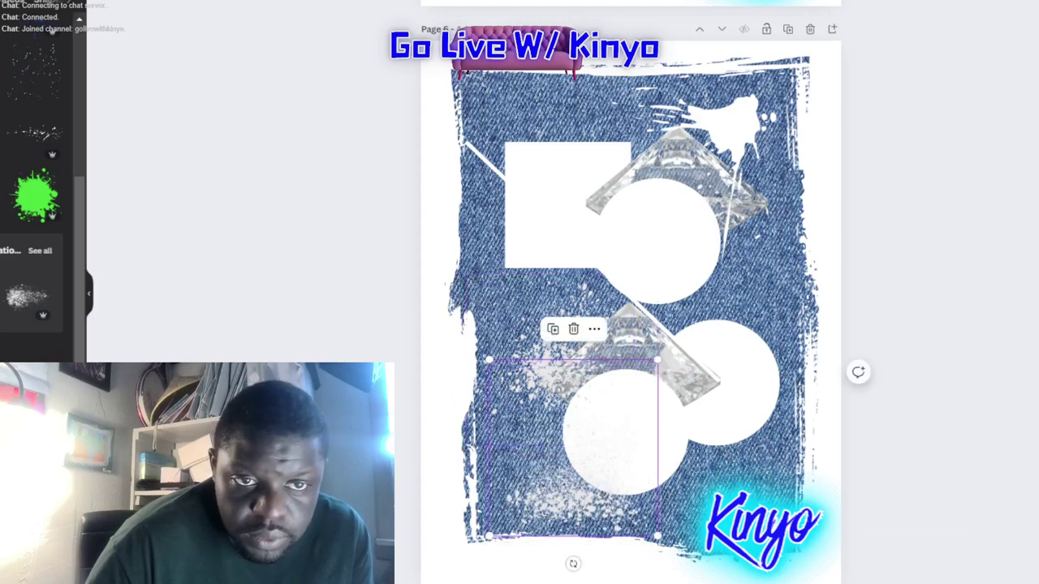
left_click(151, 1)
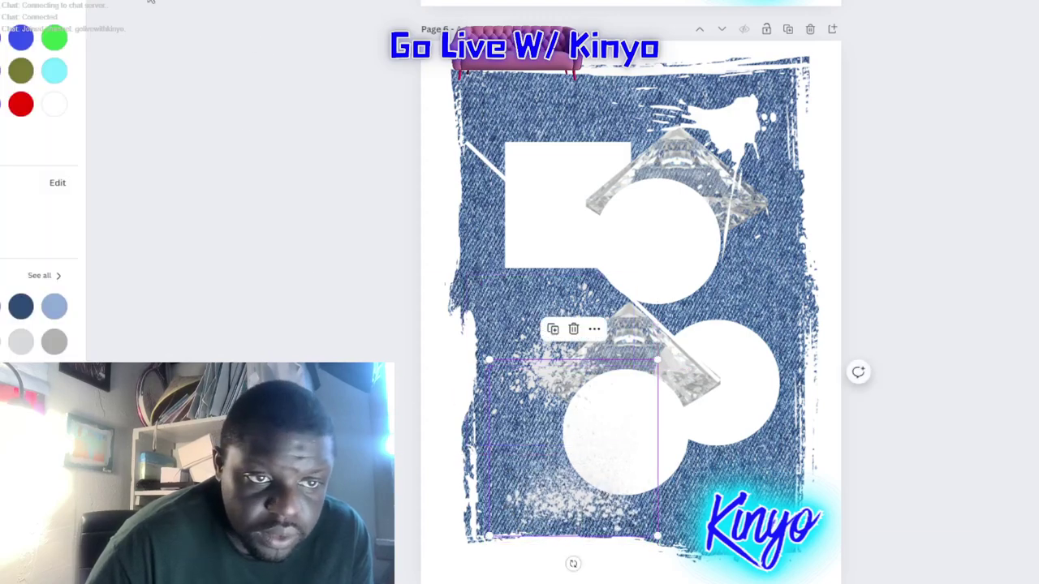
left_click(55, 107)
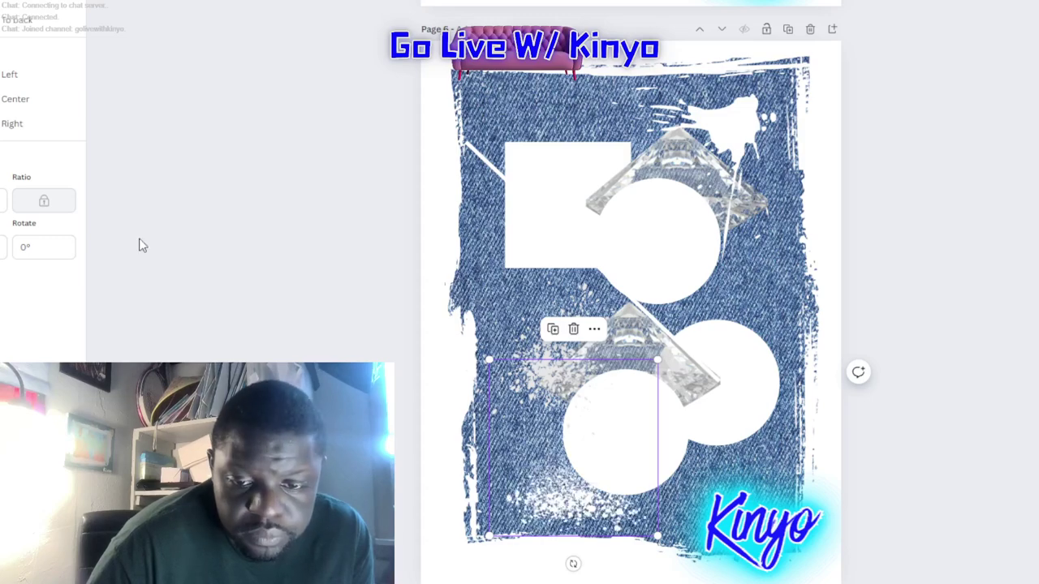
left_click(962, 417)
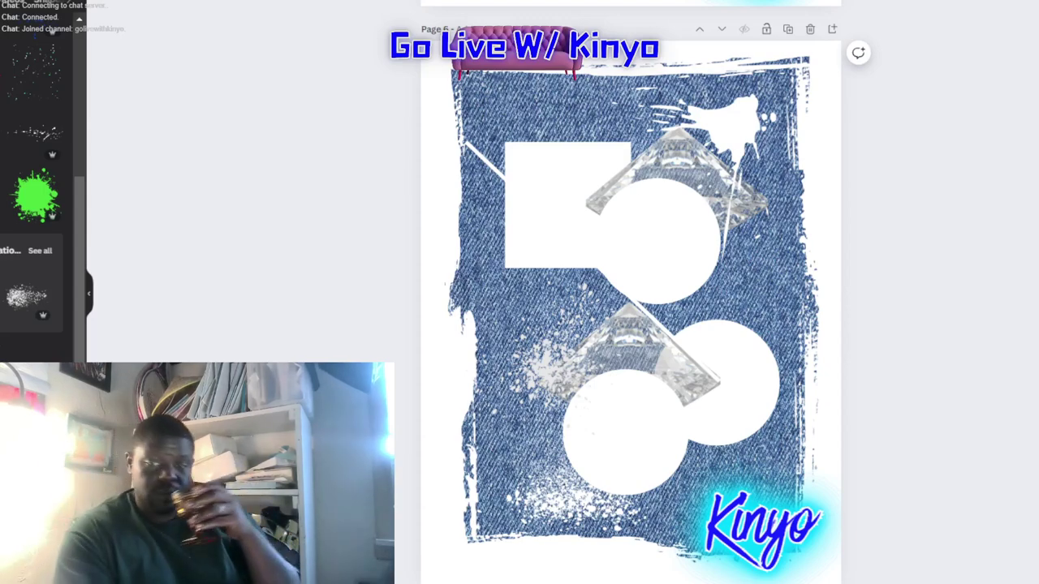
- Duplicate the white square and reshape the copy into a narrow upright rectangle at lower left
left_click(580, 191)
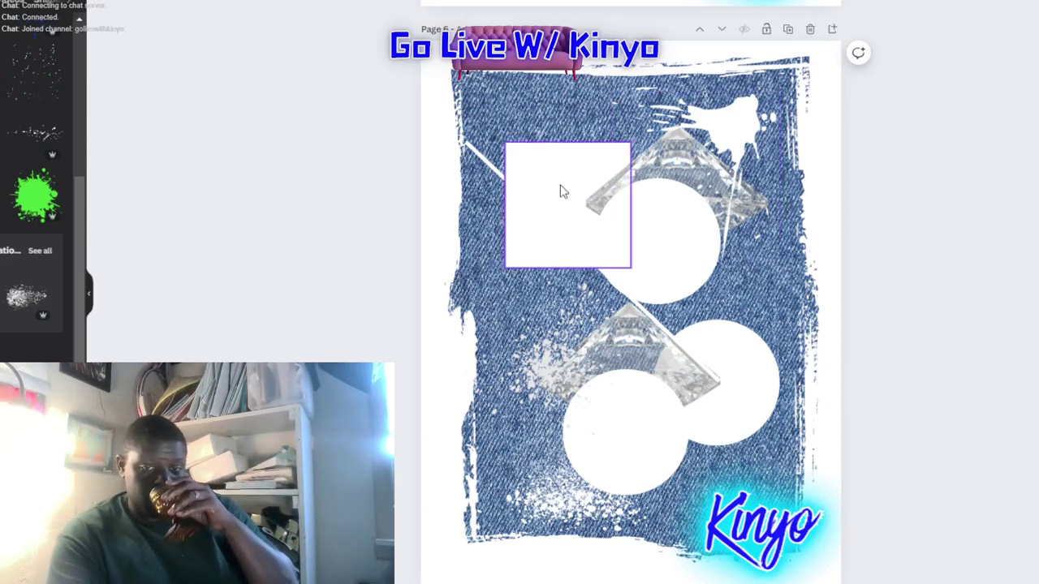
left_click(564, 191)
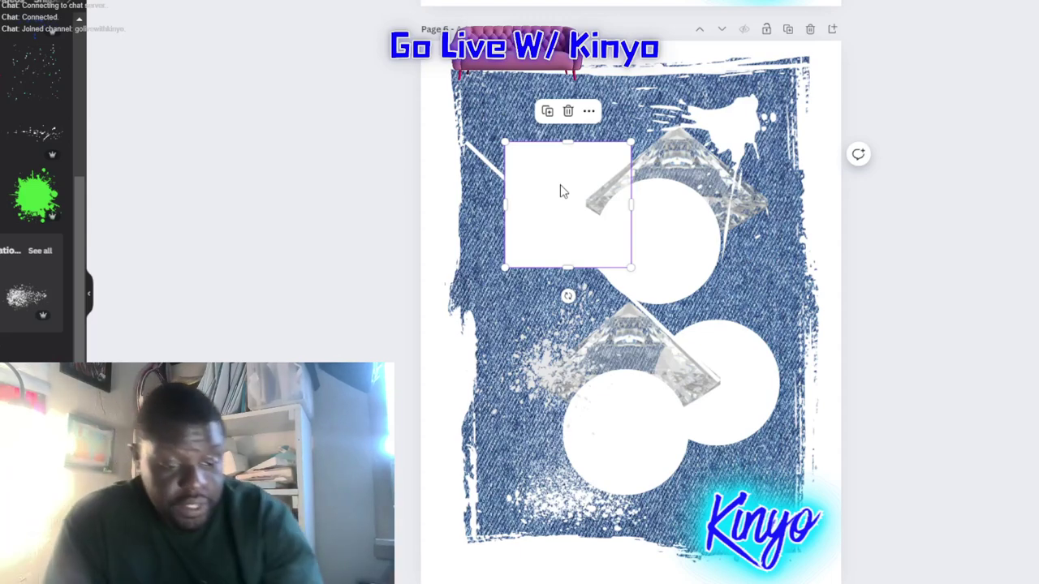
mouse_move(565, 191)
left_mouse_down("alt")
mouse_move(637, 245)
mouse_move(714, 151)
left_mouse_up("alt")
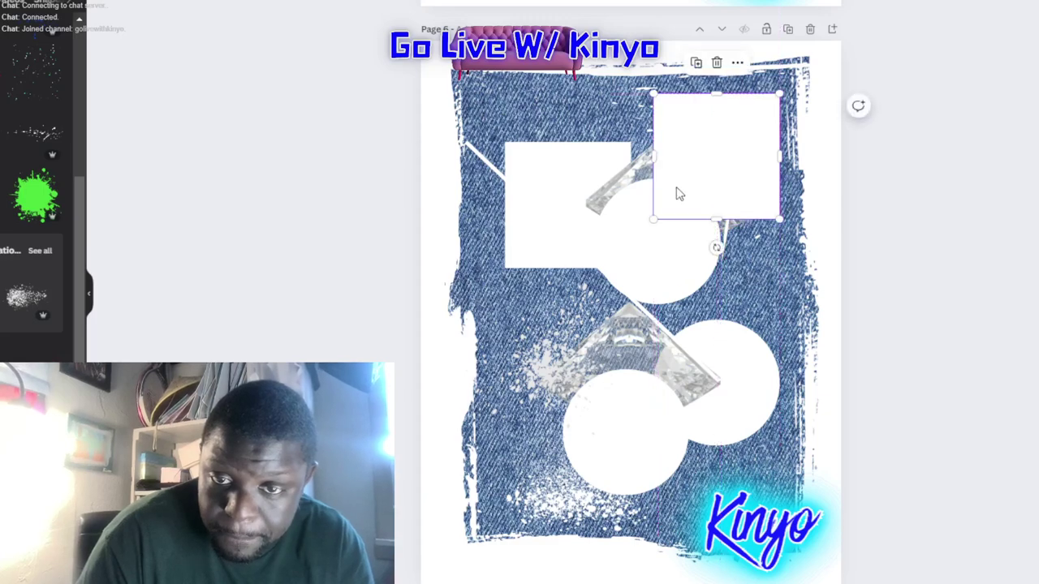
left_click_drag(716, 218, 729, 462)
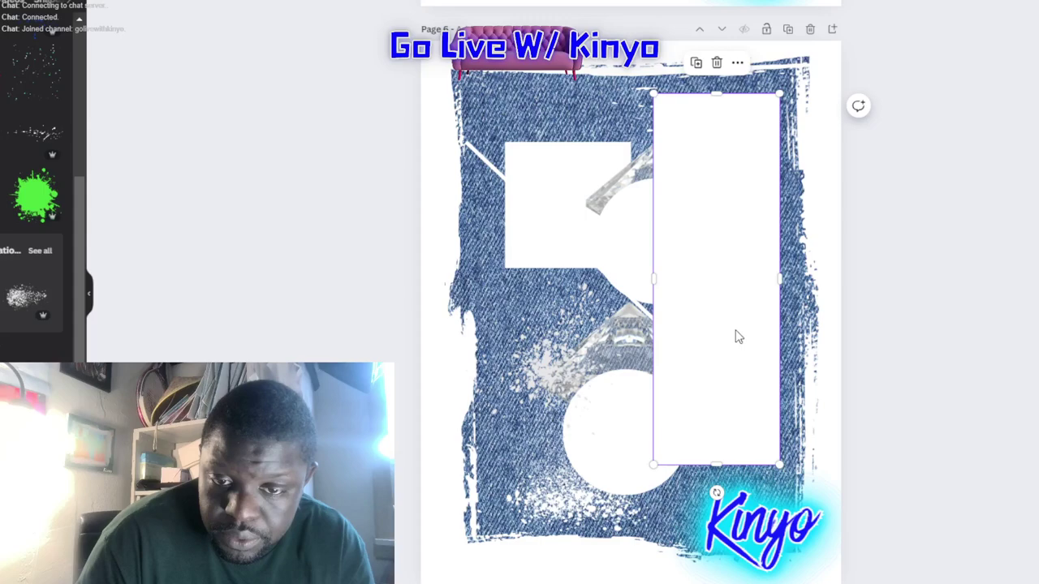
left_click_drag(737, 319, 561, 357)
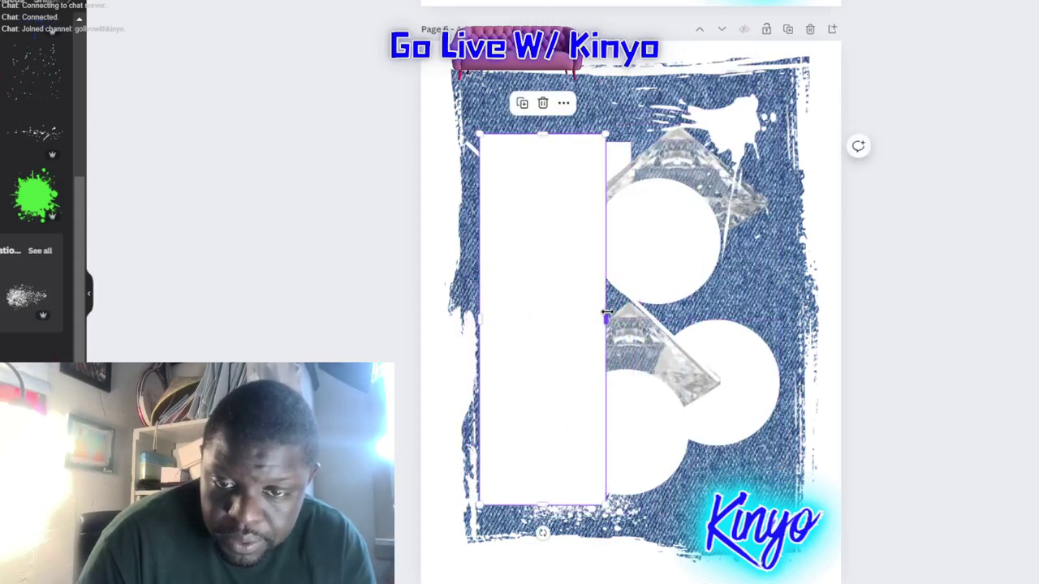
left_click_drag(607, 315, 555, 318)
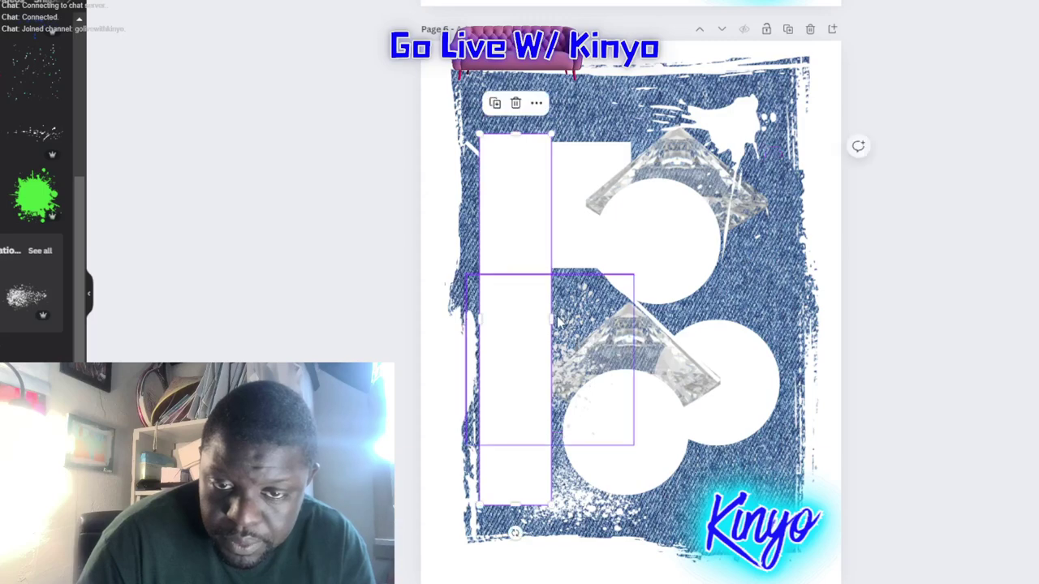
left_click_drag(518, 135, 508, 282)
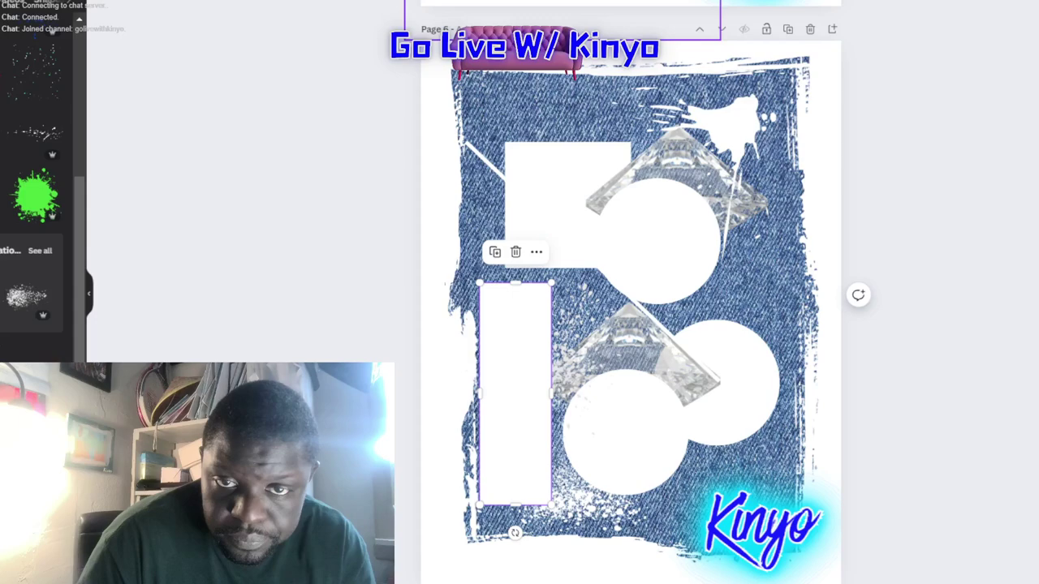
left_click(112, 40)
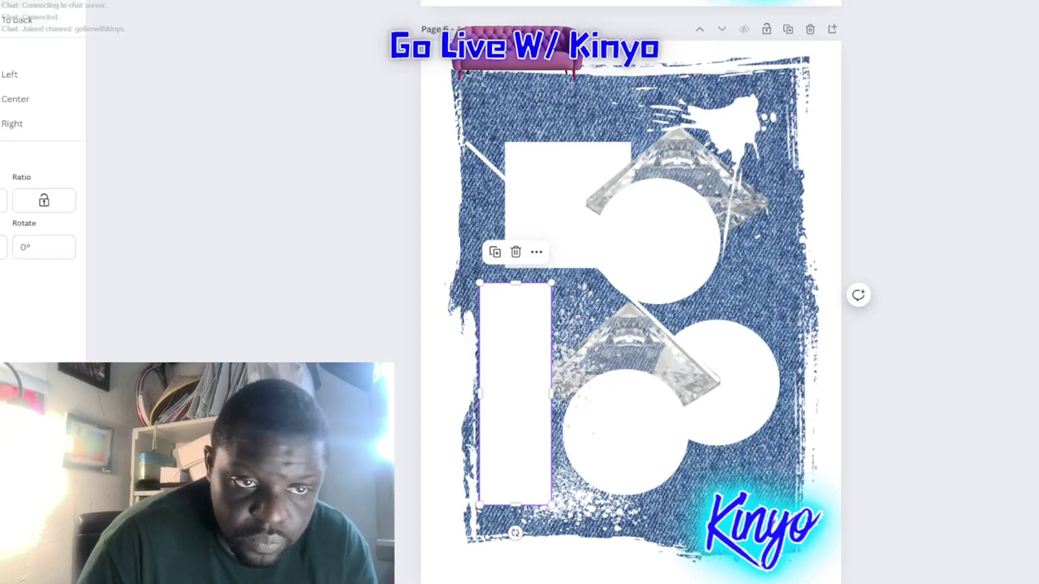
key("ctrl+z")
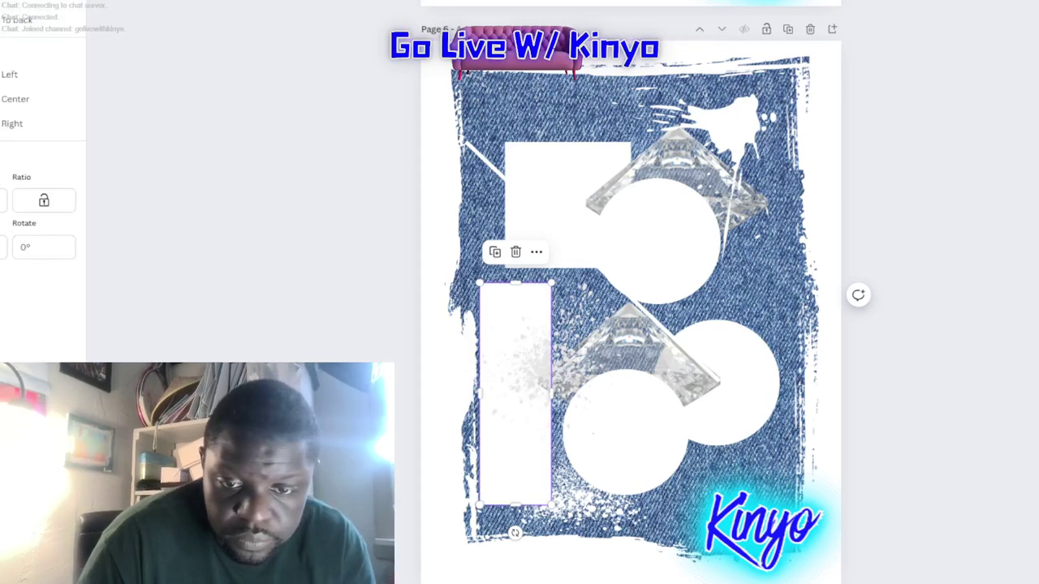
left_click(243, 246)
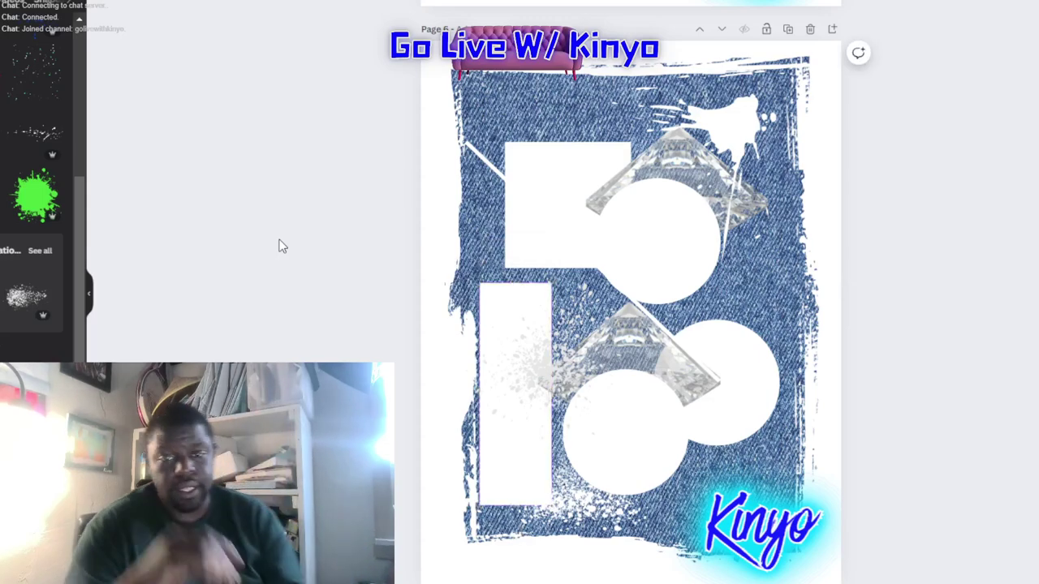